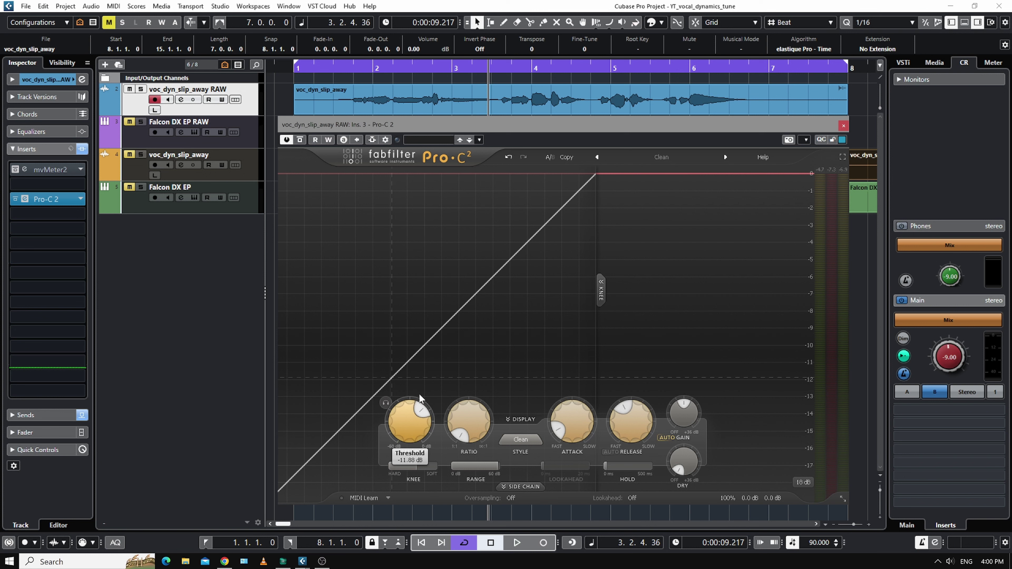
# - Set the compressor's threshold to about -9 dB with the maximum ratio and hardest knee, and audition the vocal
pyautogui.moveTo(423, 389); pyautogui.dragTo(437, 382)
pyautogui.moveTo(472, 423); pyautogui.dragTo(459, 363)
pyautogui.moveTo(409, 465); pyautogui.dragTo(342, 465)
pyautogui.moveTo(460, 404); pyautogui.dragTo(453, 353)
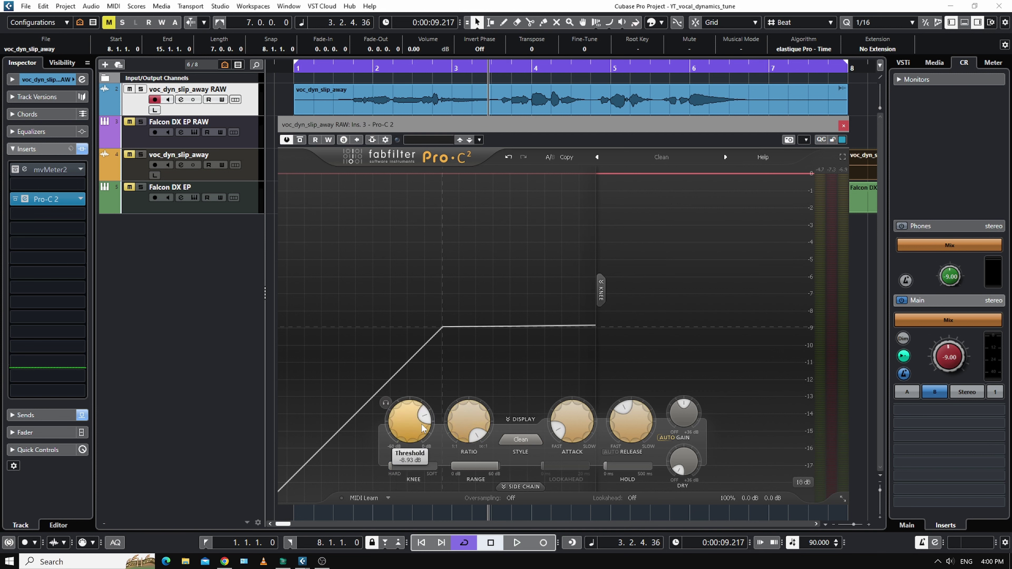
pyautogui.press('space')
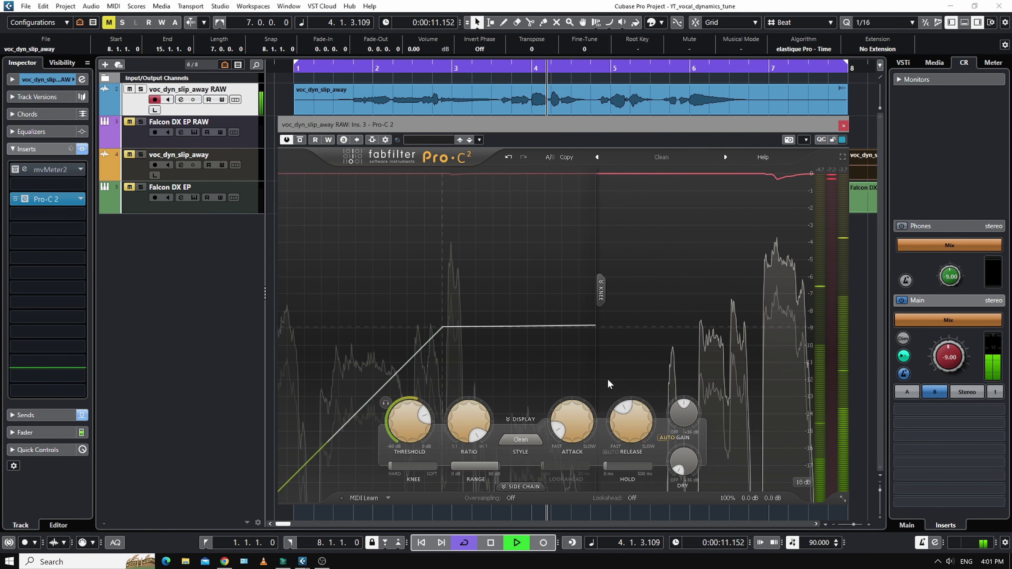
pyautogui.press('space')
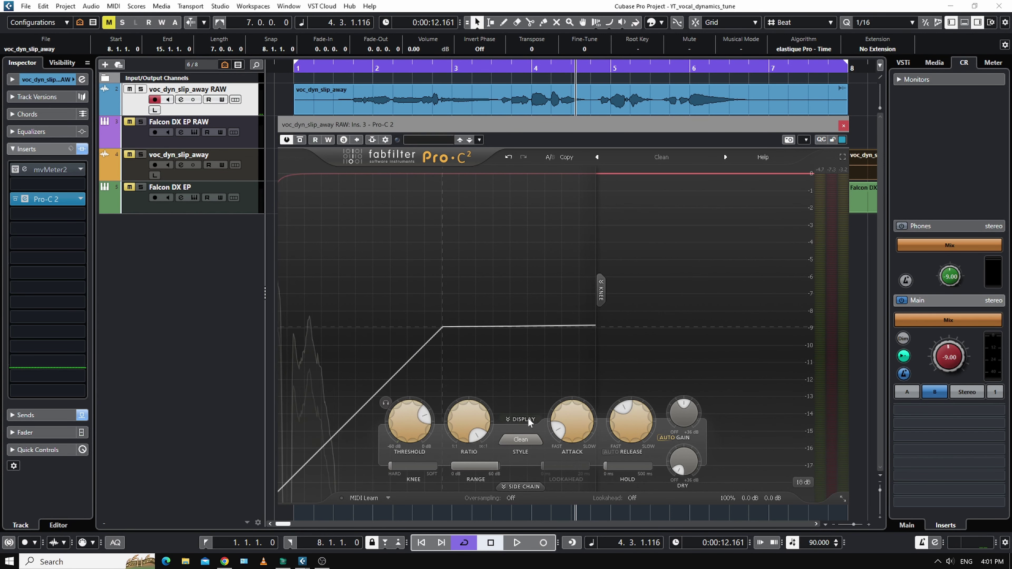
# - Switch the compressor's style to Classic with the knee at its hardest setting
pyautogui.click(522, 439)
pyautogui.click(534, 462)
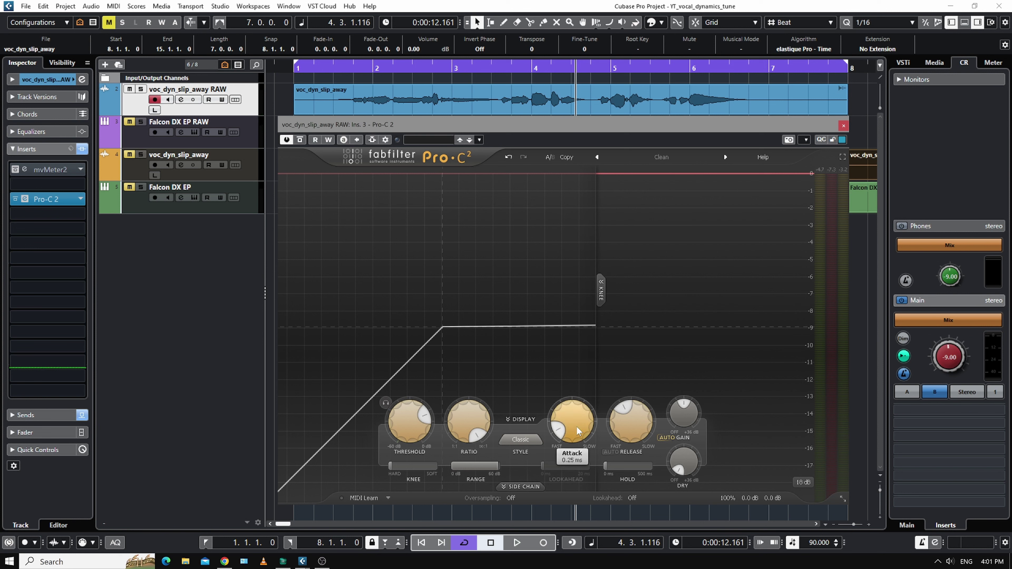
pyautogui.moveTo(403, 471)
pyautogui.moveTo(402, 467)
pyautogui.mouseDown()
pyautogui.moveTo(428, 469)
pyautogui.moveTo(401, 469)
pyautogui.mouseUp()
# - Set the compressor's attack time to 10 ms
pyautogui.doubleClick(574, 419)
pyautogui.press('Escape')
pyautogui.doubleClick(569, 433)
pyautogui.write('10')
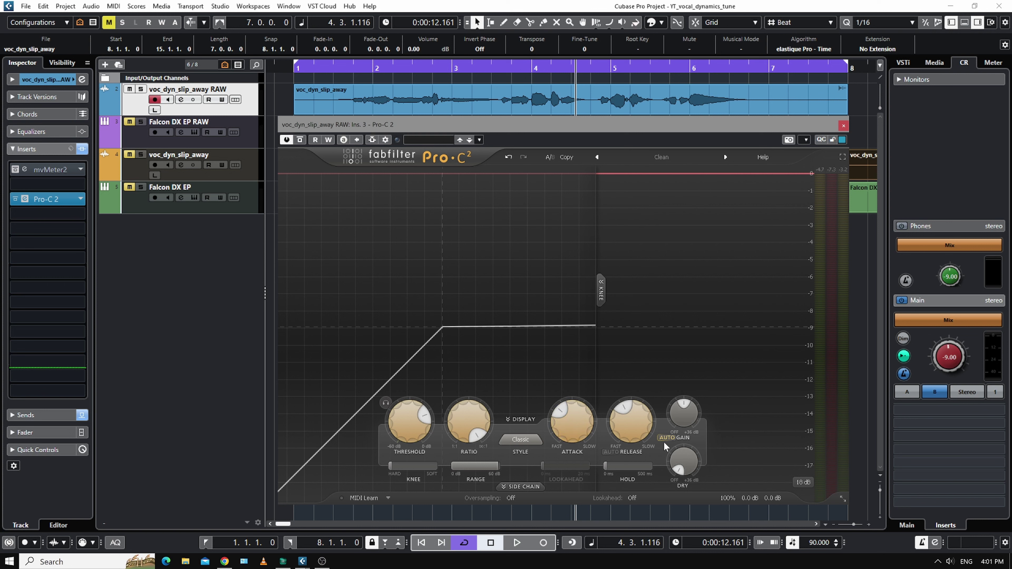
pyautogui.moveTo(580, 418)
pyautogui.moveTo(572, 423); pyautogui.dragTo(577, 426)
pyautogui.doubleClick(577, 426)
pyautogui.write('10.00 ms')
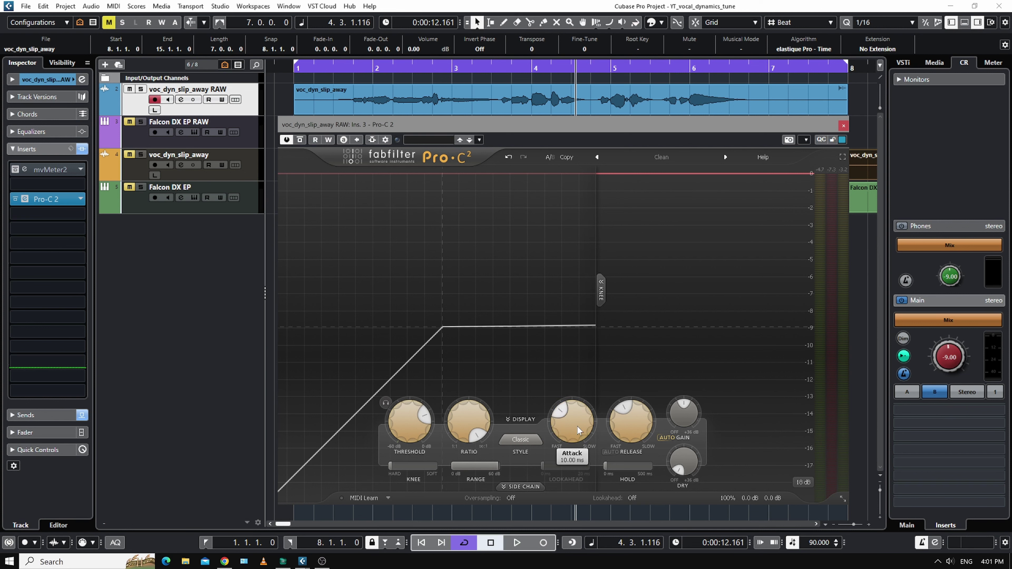
pyautogui.press('Return')
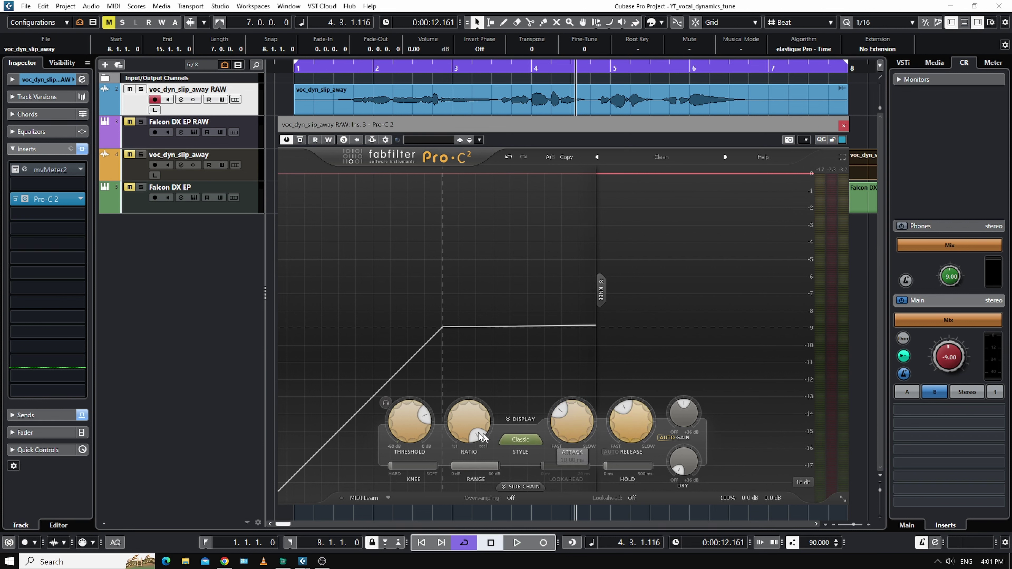
# - Set the compressor's ratio to 8:1 and its release time to 100 ms
pyautogui.moveTo(459, 431)
pyautogui.mouseDown()
pyautogui.moveTo(473, 466)
pyautogui.moveTo(465, 426)
pyautogui.mouseUp()
pyautogui.write('8.00:1')
pyautogui.press('Return')
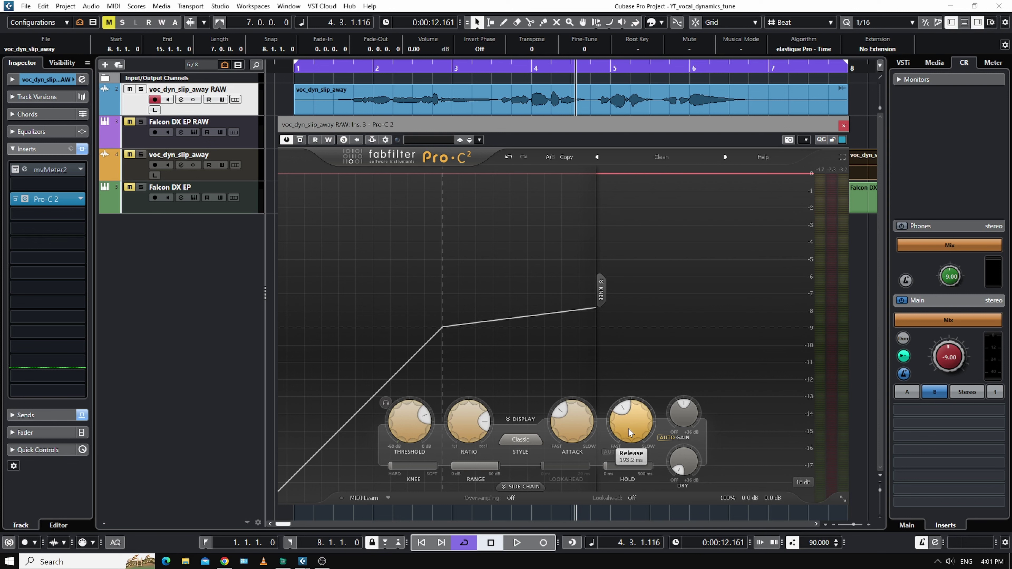
pyautogui.doubleClick(638, 417)
pyautogui.write('100')
pyautogui.press('Return')
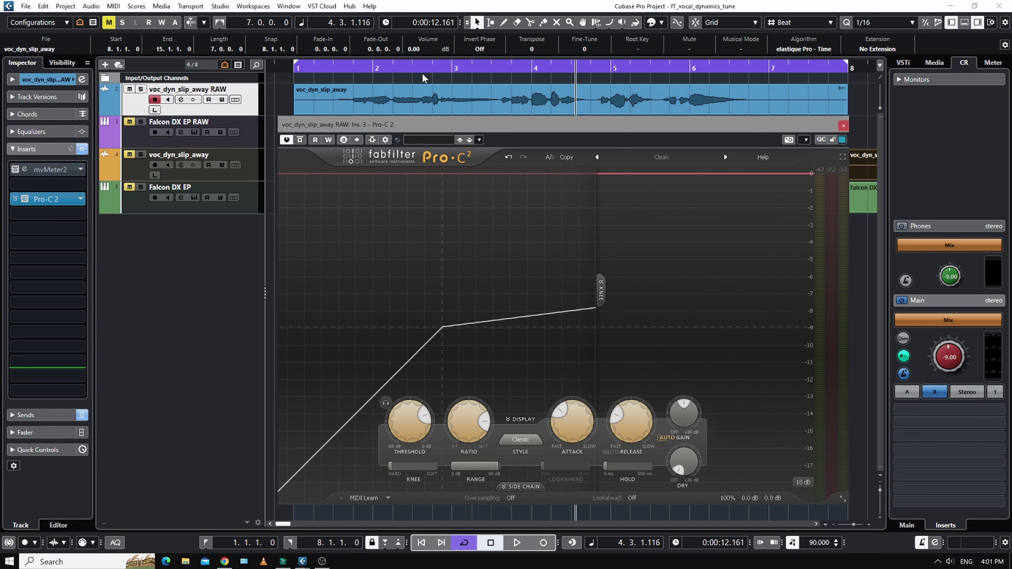
# - Audition the vocal and narrow the cycle range to the phrase from about 3.4.4 to 4.3.4
pyautogui.click(427, 67)
pyautogui.press('space')
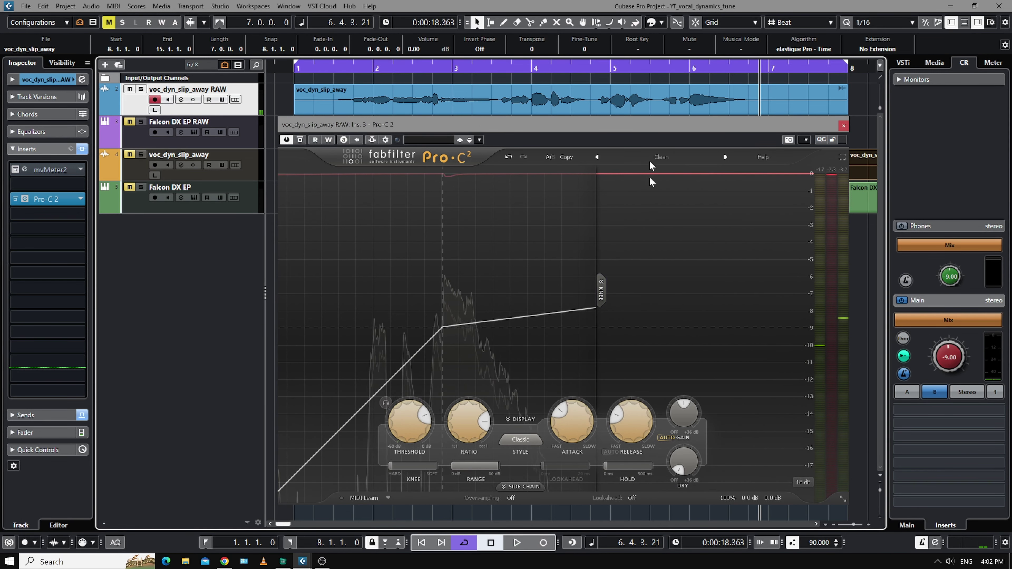
pyautogui.keyDown('ctrl'); pyautogui.click(660, 68); pyautogui.keyUp('ctrl')
pyautogui.keyDown('alt'); pyautogui.click(747, 71); pyautogui.keyUp('alt')
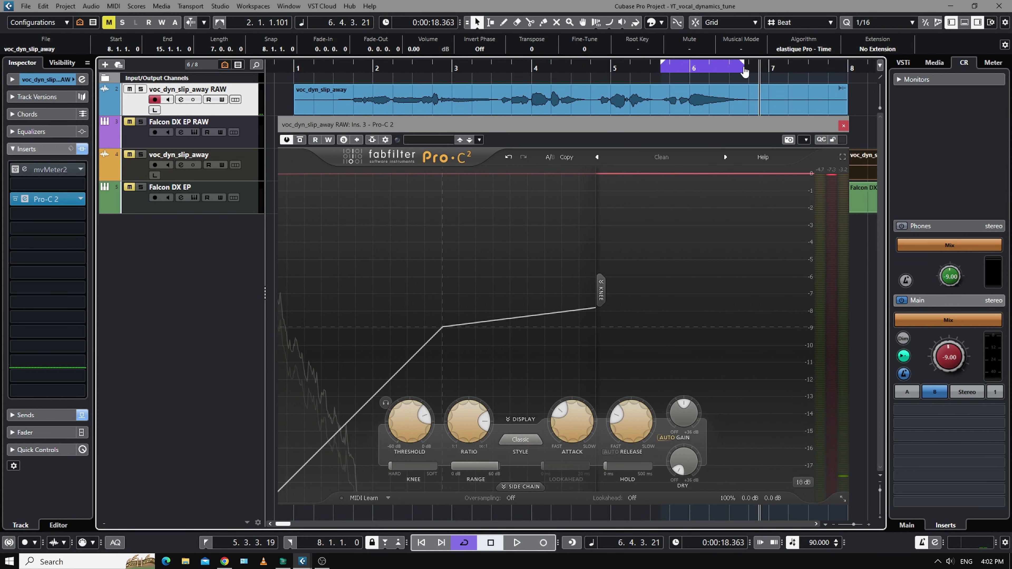
pyautogui.keyDown('alt'); pyautogui.click(744, 71); pyautogui.keyUp('alt')
pyautogui.moveTo(686, 63); pyautogui.dragTo(553, 74)
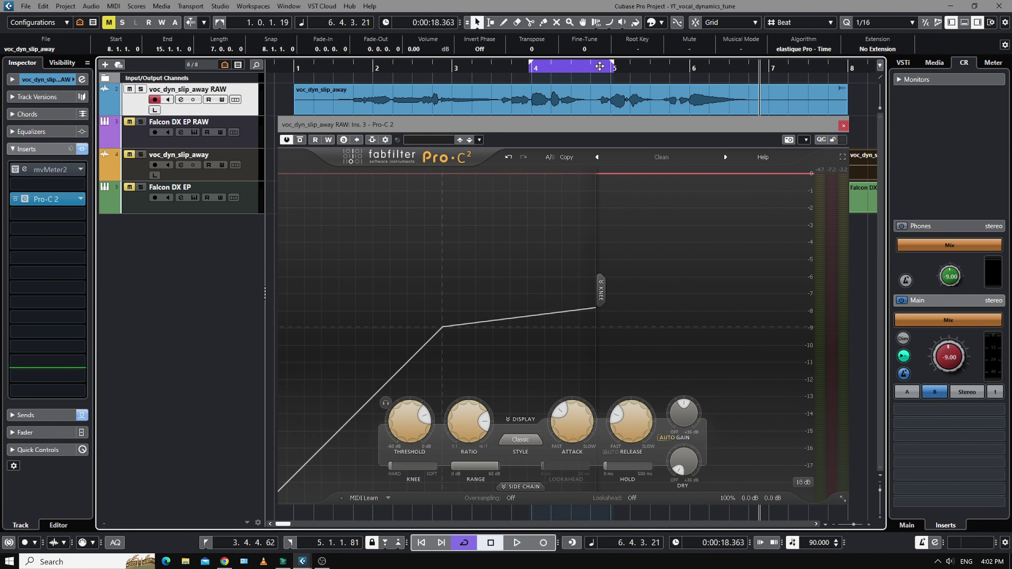
pyautogui.moveTo(612, 64); pyautogui.dragTo(586, 83)
# - Lower the compressor's threshold to about -11 dB while the phrase loops
pyautogui.press('space')
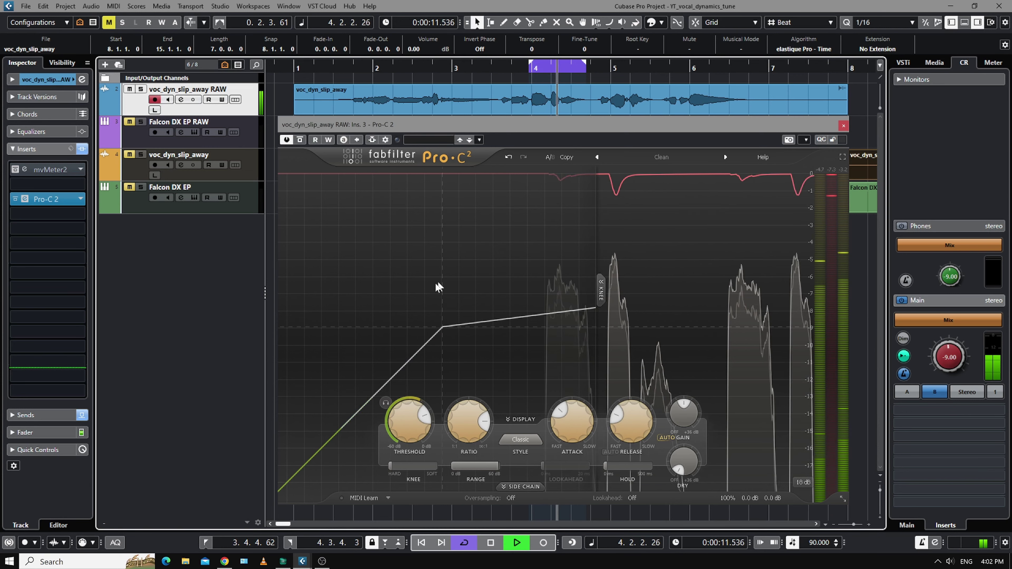
pyautogui.moveTo(410, 420); pyautogui.dragTo(416, 429)
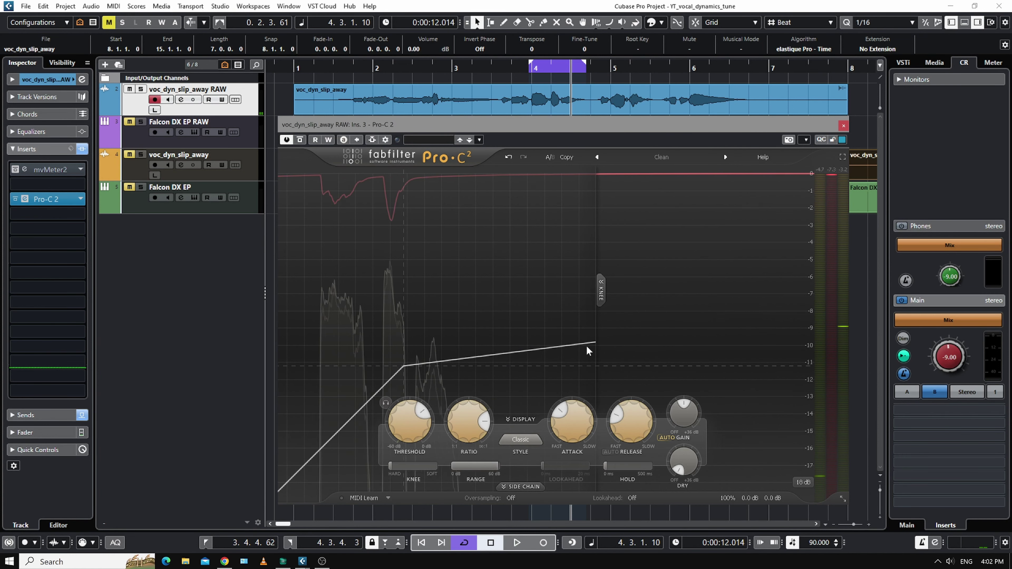
pyautogui.press('space')
# - Compare slow release times of about 800 to 890 ms on the looped phrase, and set the release to 50 ms
pyautogui.moveTo(632, 425); pyautogui.dragTo(618, 364)
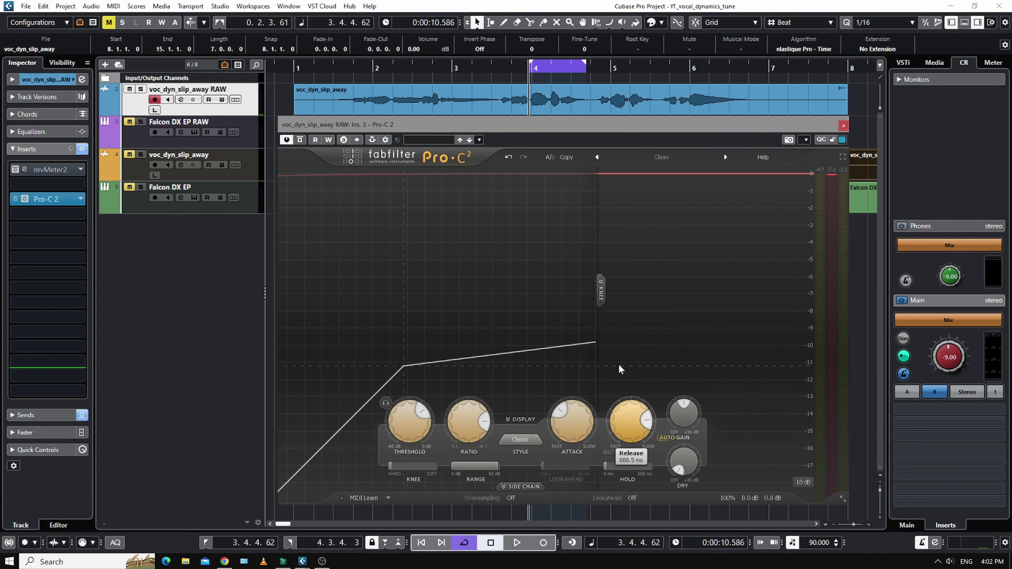
pyautogui.press('space')
pyautogui.scroll(-2, 632, 422)
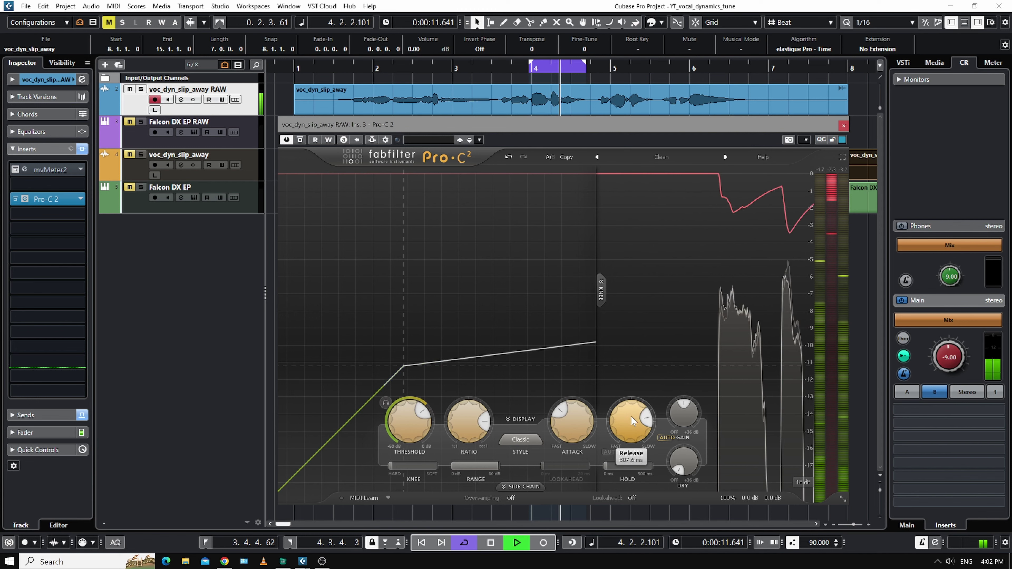
pyautogui.moveTo(629, 417); pyautogui.dragTo(654, 491)
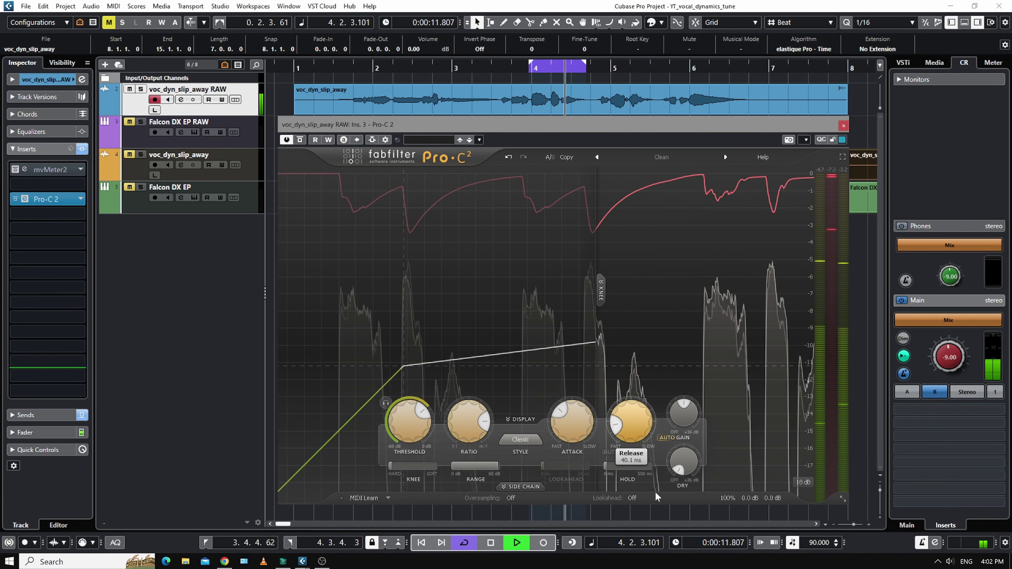
pyautogui.scroll(3, 637, 429)
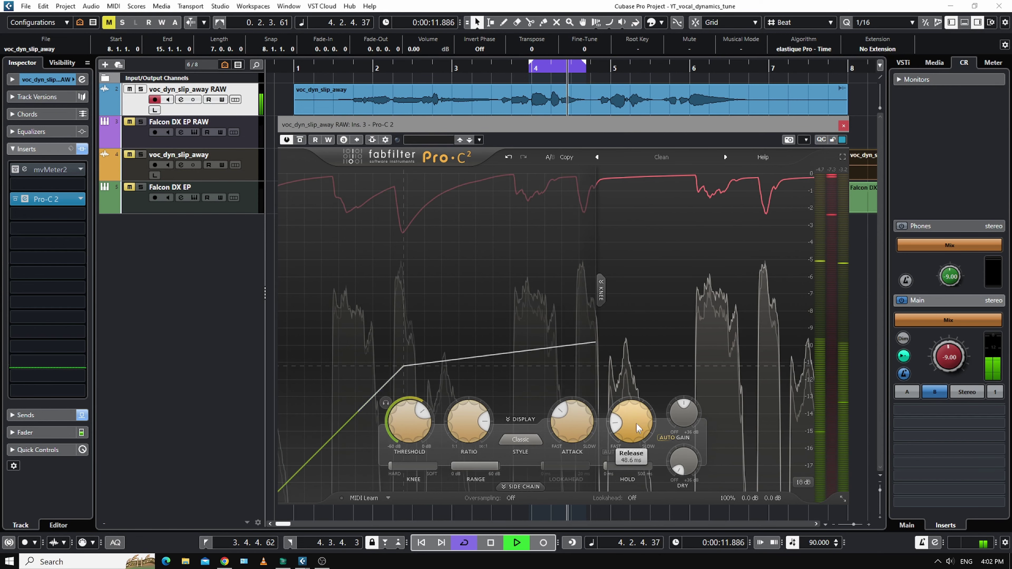
pyautogui.scroll(1, 633, 405)
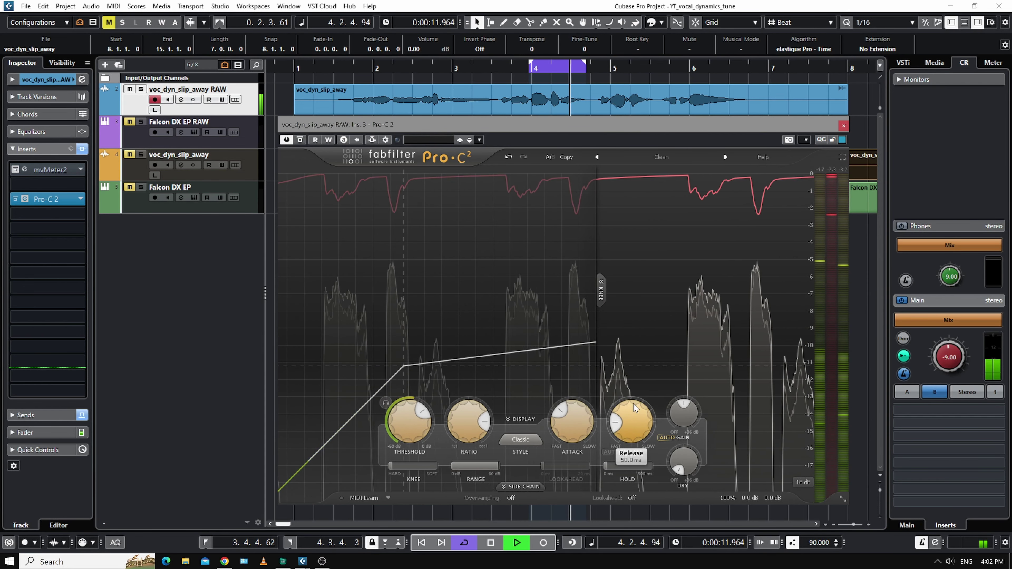
pyautogui.moveTo(561, 415)
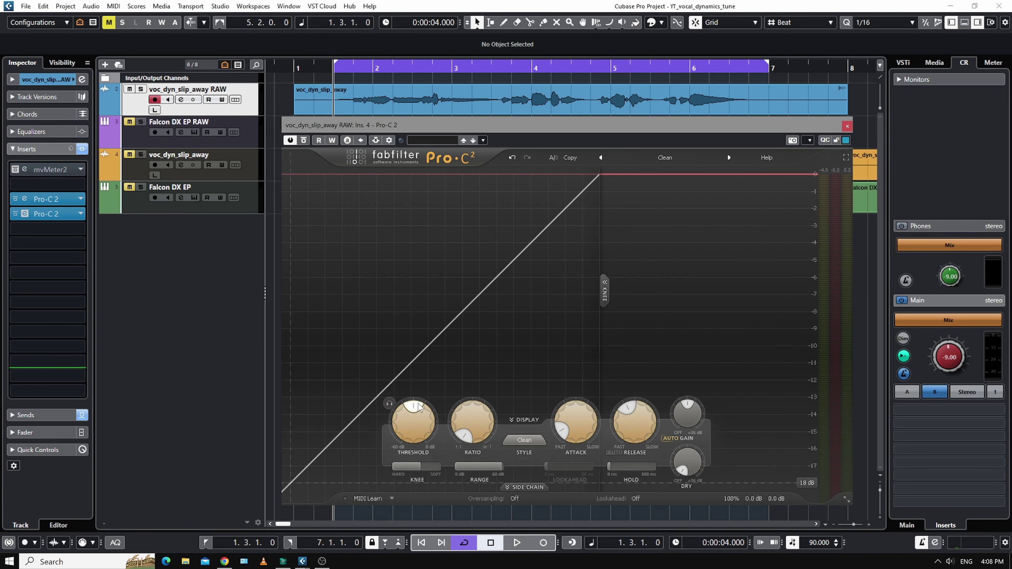
# - Set the second compressor's ratio to 100:1 and its threshold to about -30 dB while auditioning the vocal
pyautogui.moveTo(412, 419); pyautogui.dragTo(431, 487)
pyautogui.moveTo(469, 405)
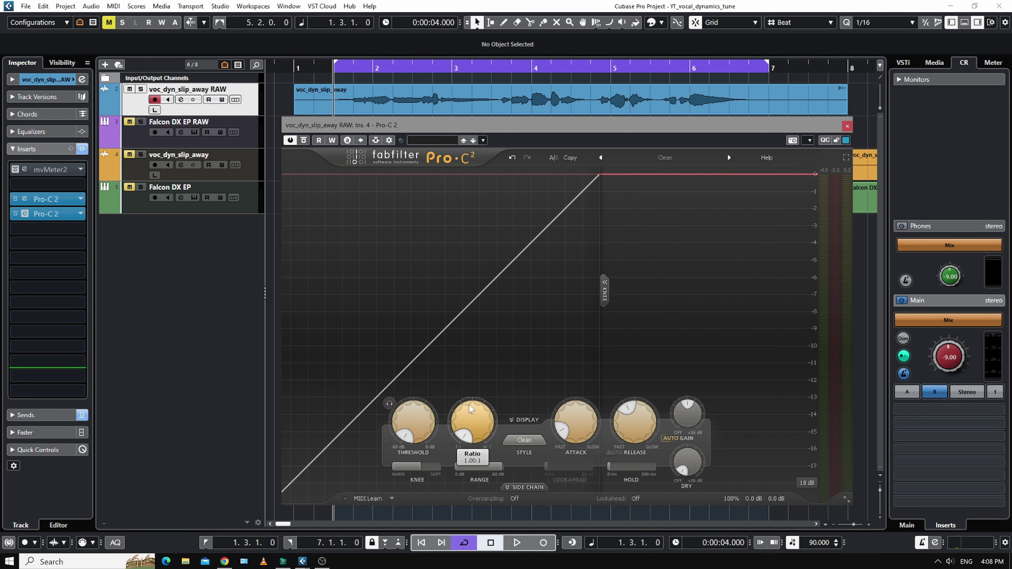
pyautogui.moveTo(480, 426); pyautogui.dragTo(470, 365)
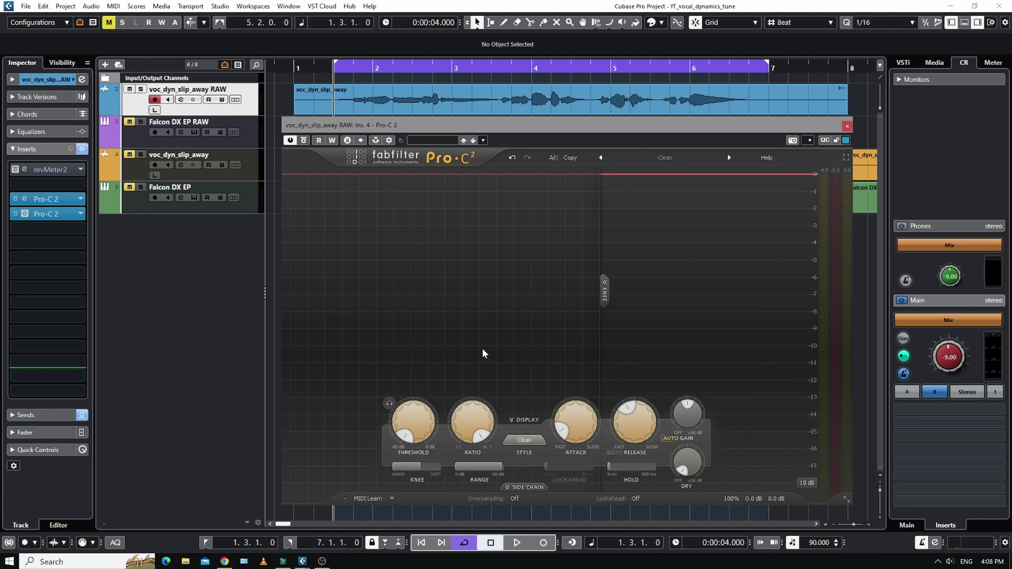
pyautogui.press('space')
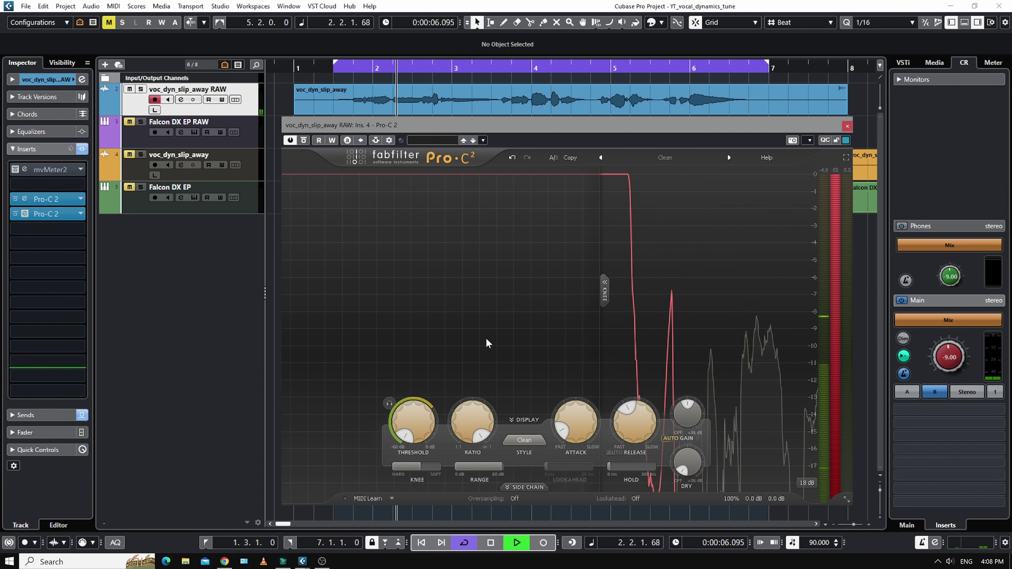
pyautogui.moveTo(424, 419); pyautogui.dragTo(395, 372)
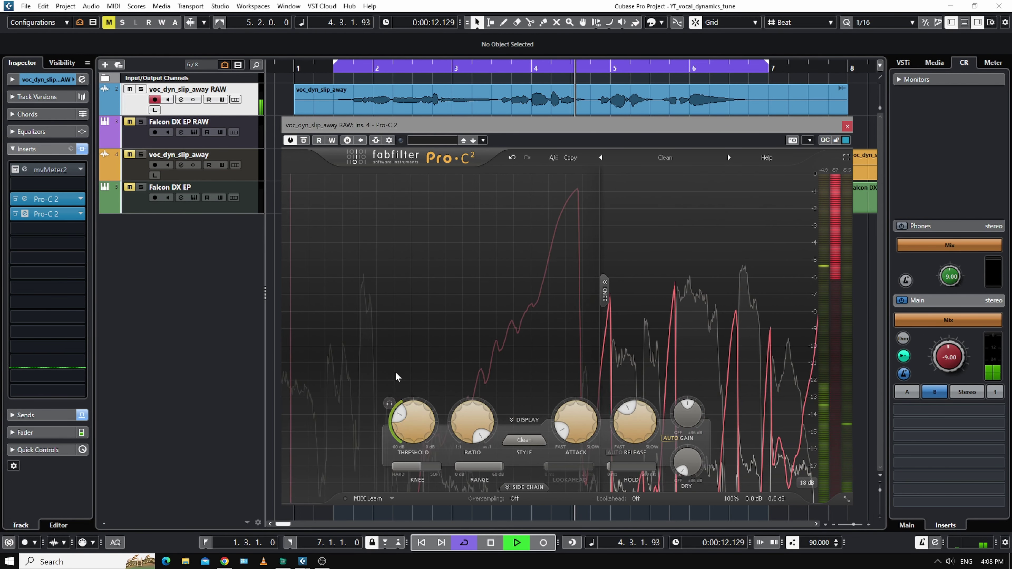
pyautogui.press('space')
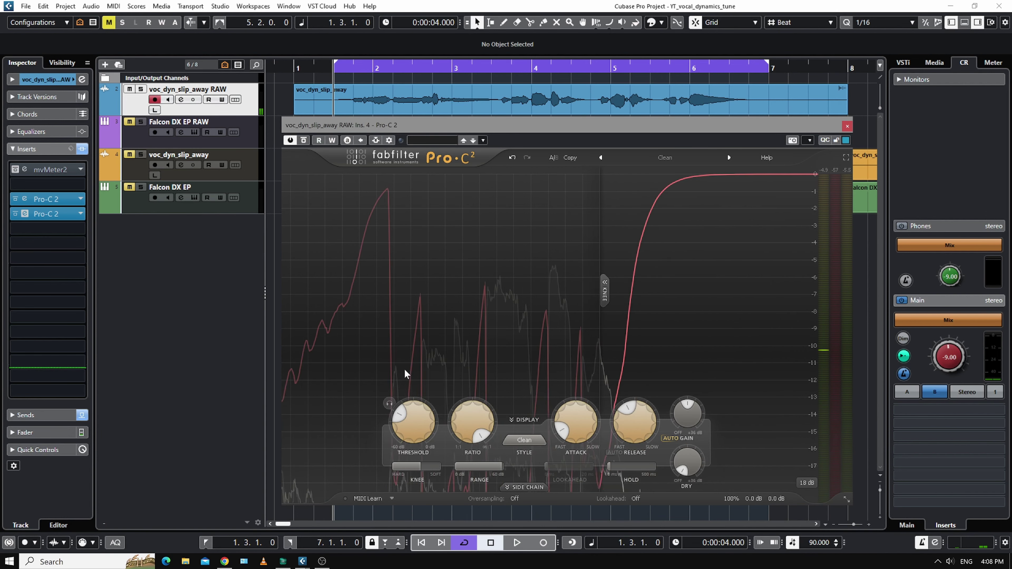
# - Play back the vocal and slow the second compressor's attack to 50 ms
pyautogui.moveTo(591, 414)
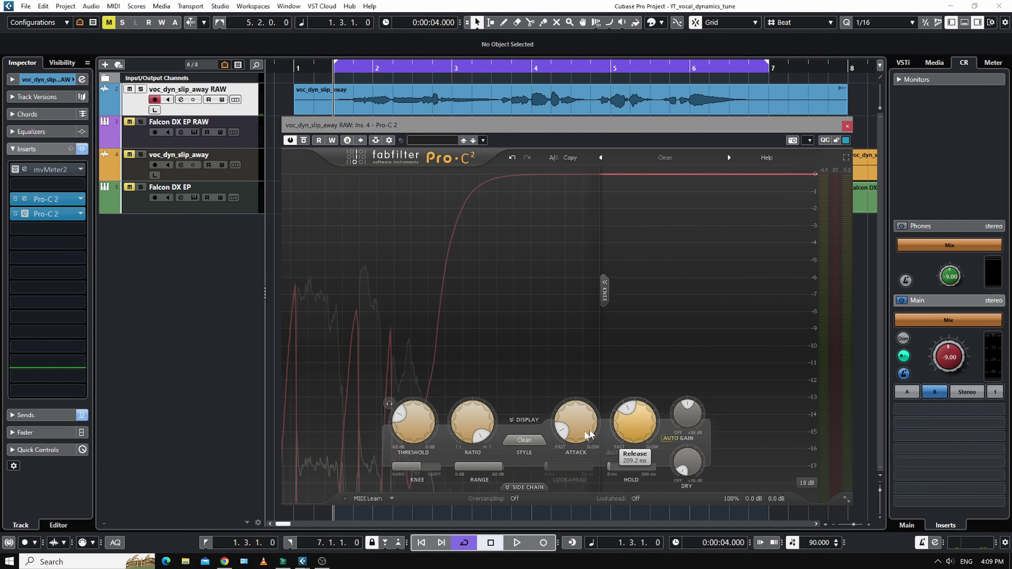
pyautogui.moveTo(450, 446)
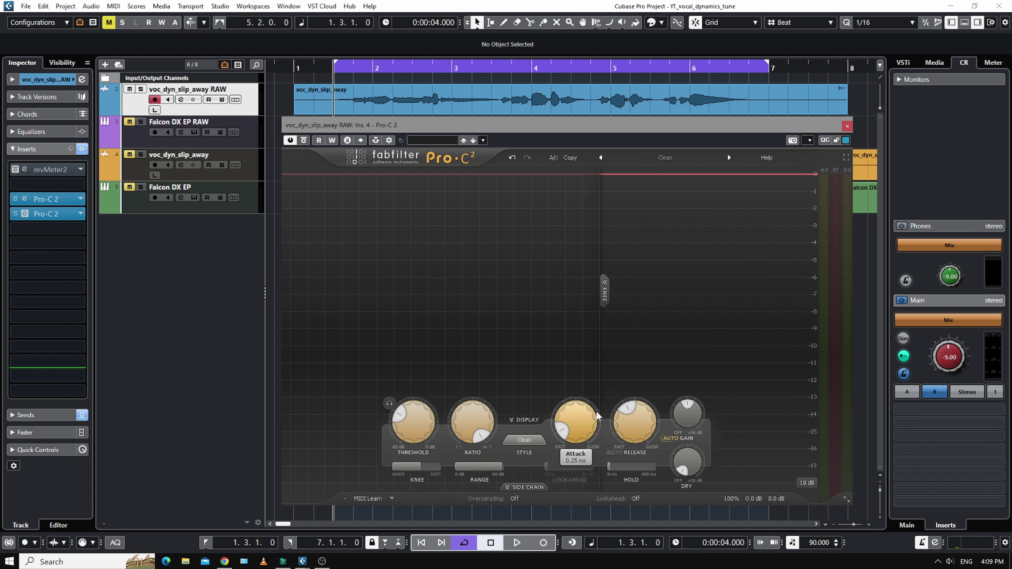
pyautogui.moveTo(461, 421)
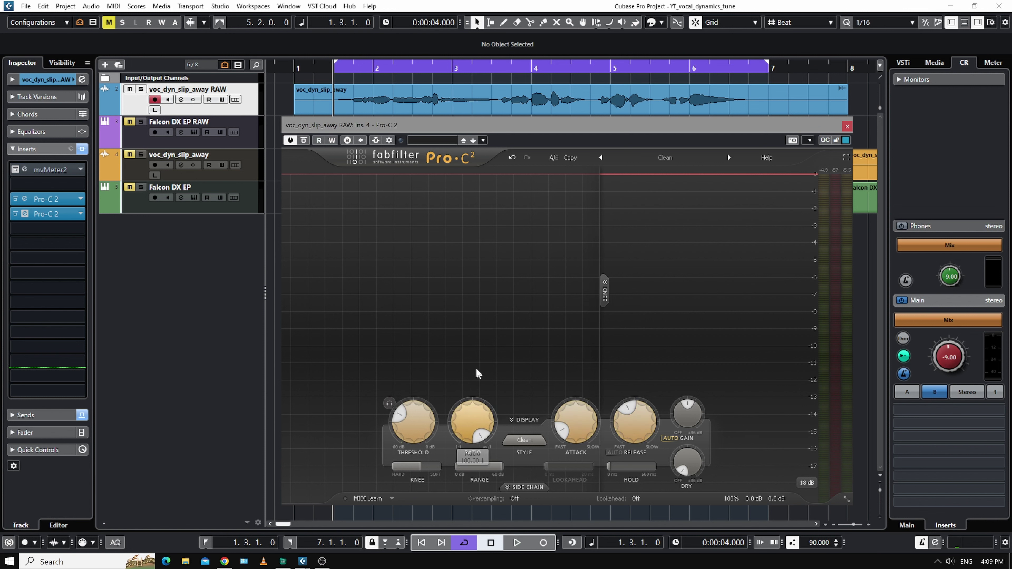
pyautogui.press('space')
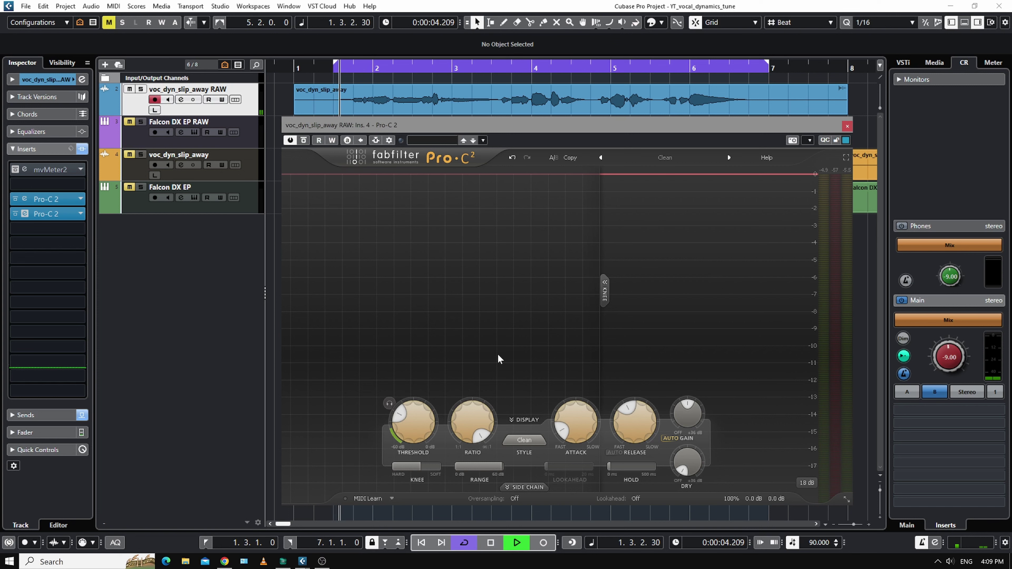
pyautogui.moveTo(570, 421)
pyautogui.mouseDown()
pyautogui.moveTo(569, 335)
pyautogui.moveTo(580, 423)
pyautogui.mouseUp()
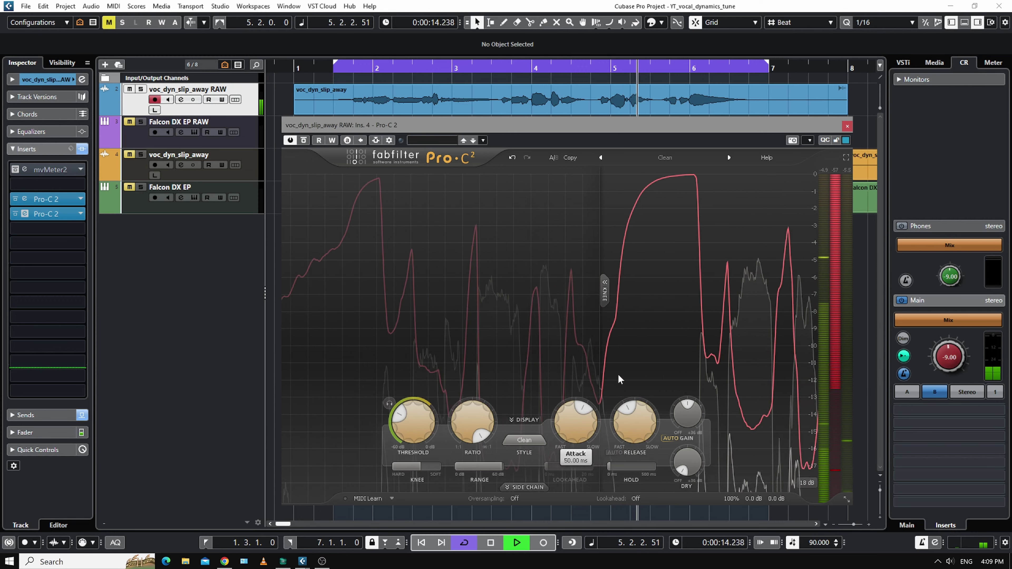
# - Sweep the second compressor's release between about 20 and 420 ms during playback, and settle on a fairly fast release
pyautogui.moveTo(633, 425); pyautogui.dragTo(645, 461)
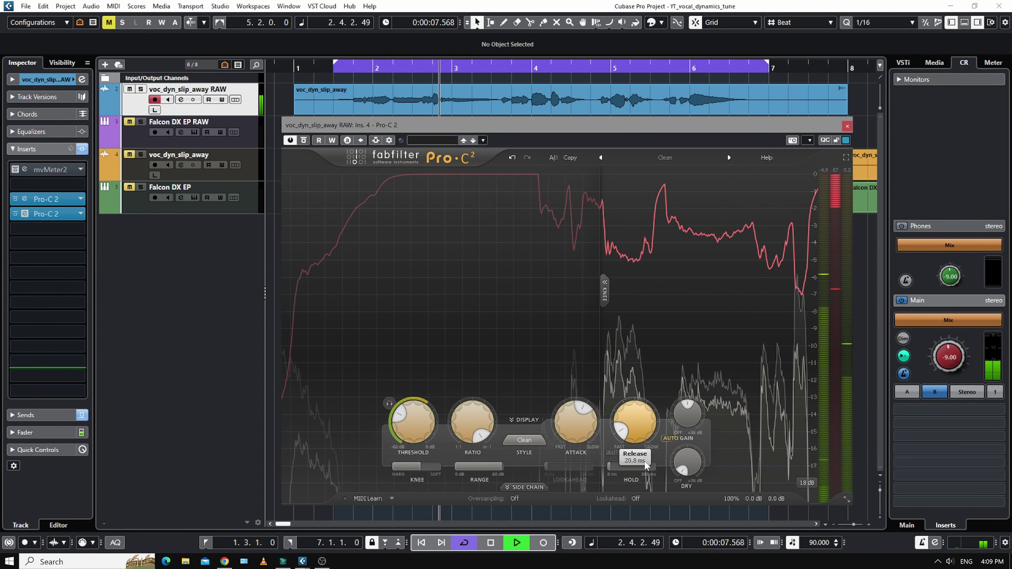
pyautogui.moveTo(645, 461); pyautogui.dragTo(622, 403)
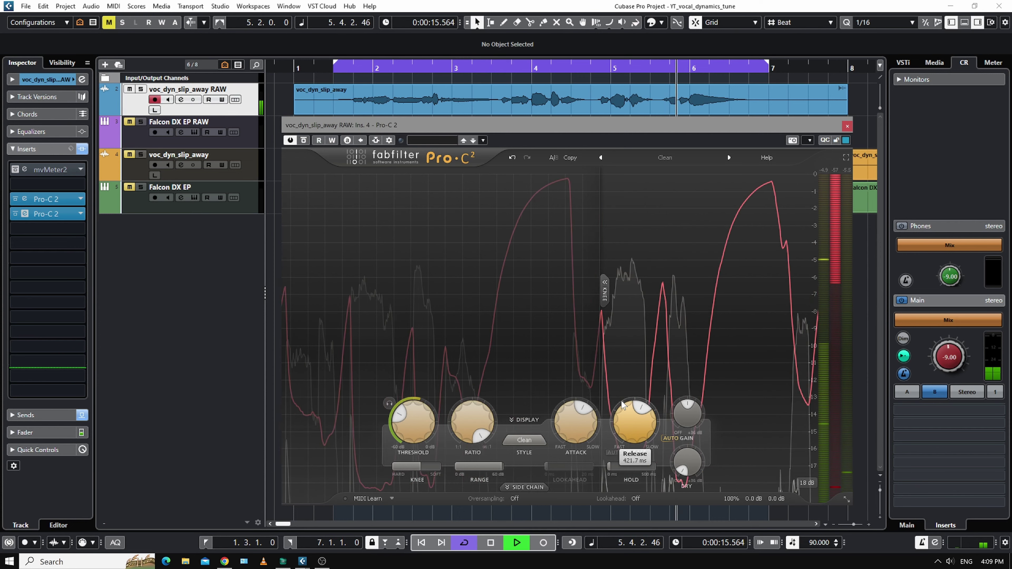
pyautogui.moveTo(622, 402); pyautogui.dragTo(633, 433)
pyautogui.press('space')
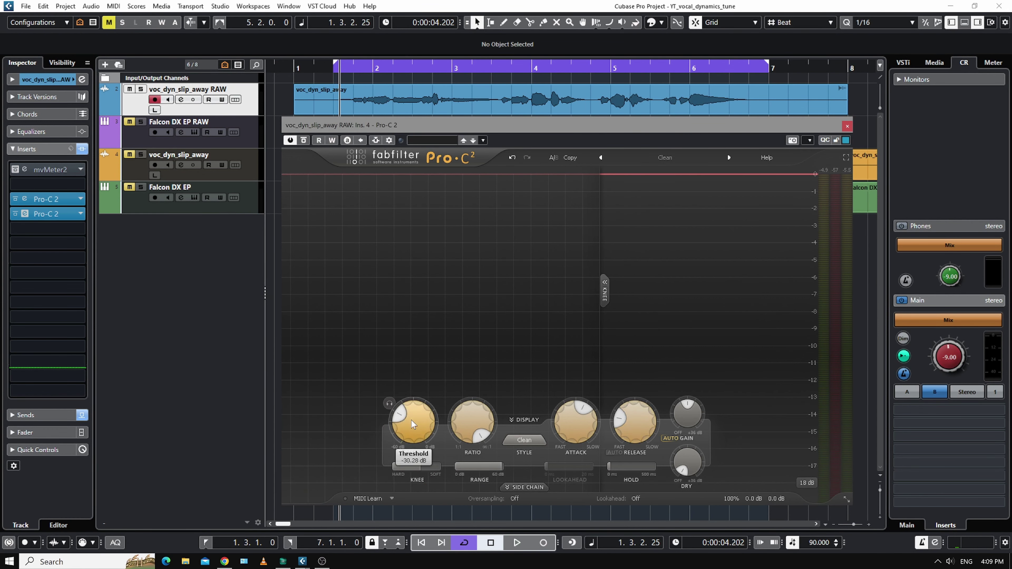
# - Raise the second compressor's threshold slightly, shorten the cycle range to 1.3.1 through 3.3.1, and play the loop
pyautogui.moveTo(411, 413); pyautogui.dragTo(412, 411)
pyautogui.keyDown('alt'); pyautogui.click(501, 72); pyautogui.keyUp('alt')
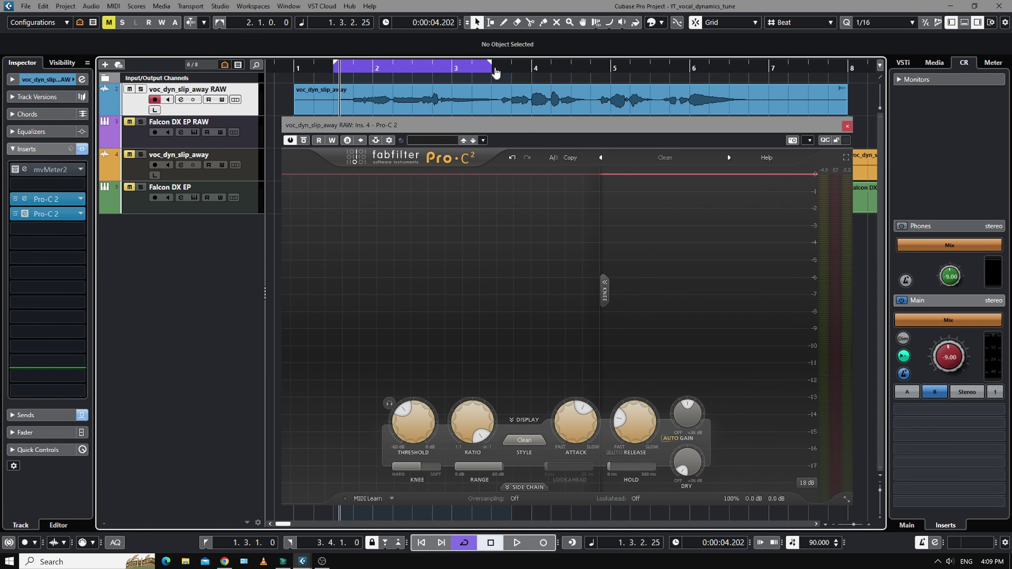
pyautogui.press('space')
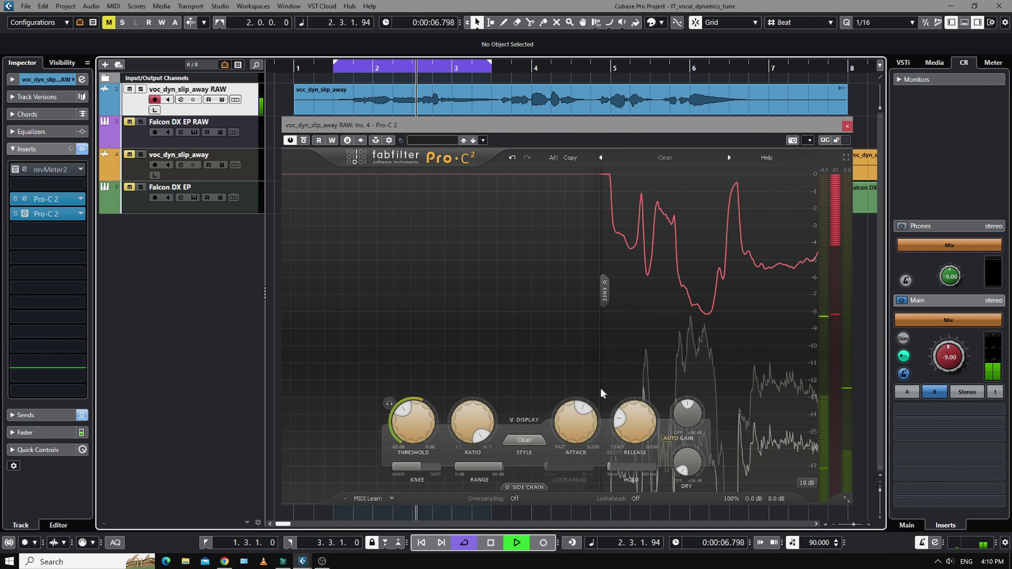
# - Sweep the second compressor's release between about 21 and 510 ms during playback to compare fast and slow settings
pyautogui.moveTo(631, 425)
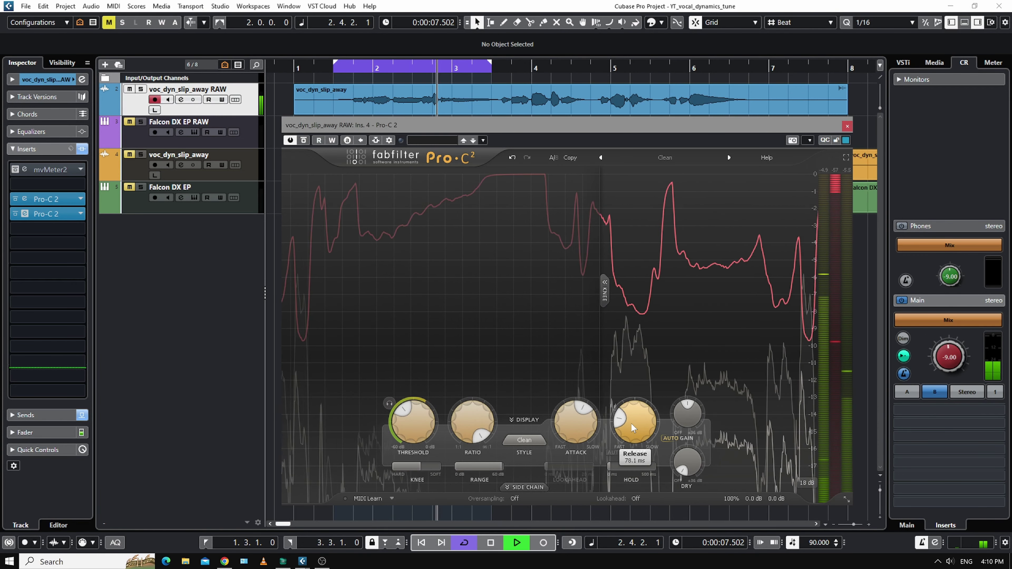
pyautogui.moveTo(631, 423); pyautogui.dragTo(626, 374)
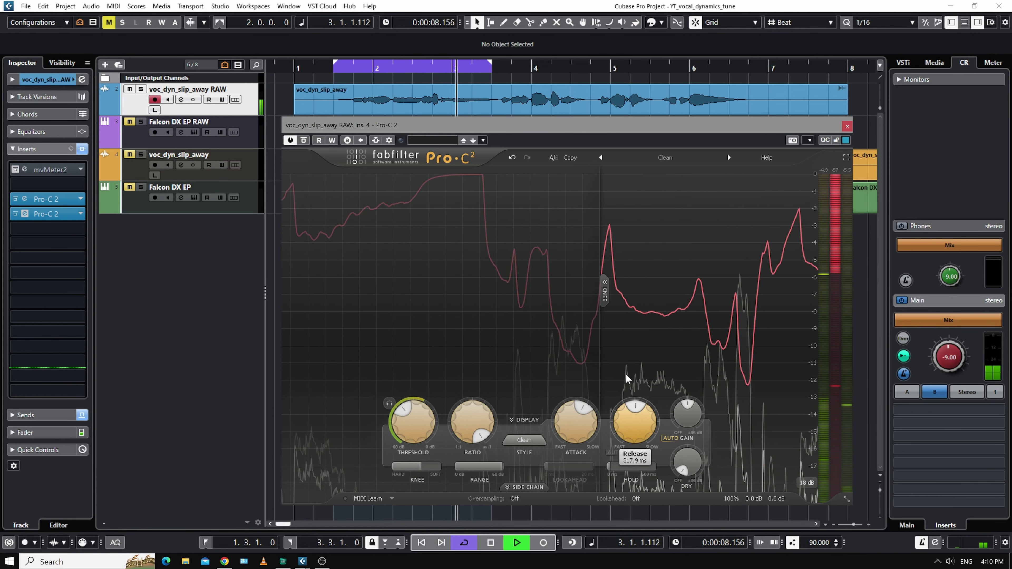
pyautogui.moveTo(626, 374); pyautogui.dragTo(624, 349)
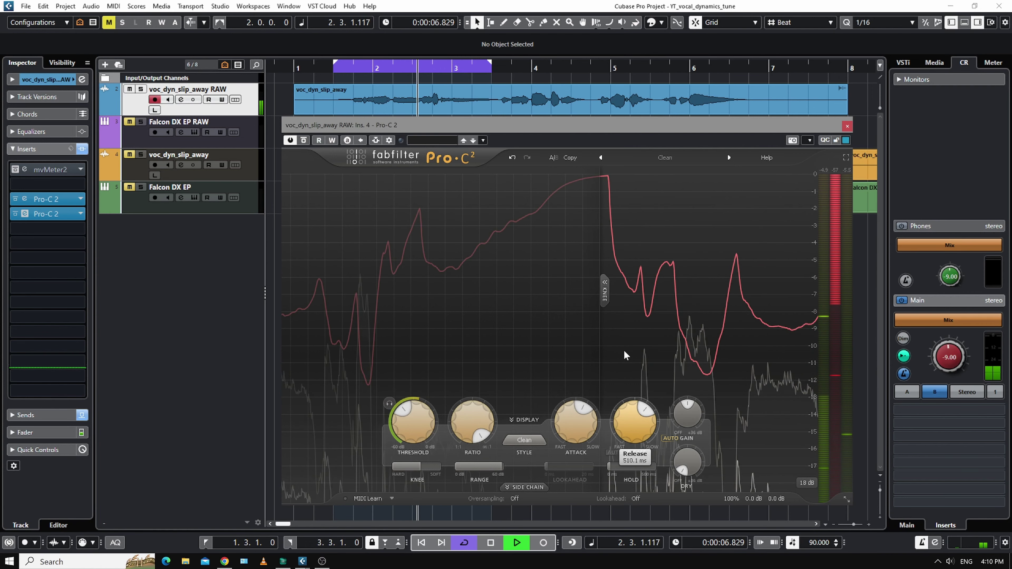
pyautogui.moveTo(624, 350); pyautogui.dragTo(638, 426)
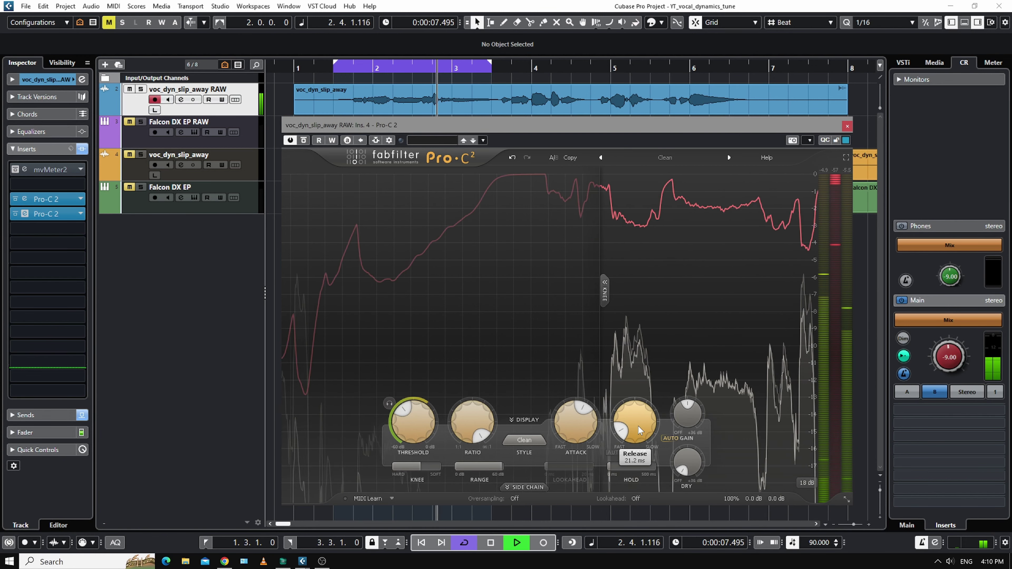
pyautogui.moveTo(638, 426)
pyautogui.mouseDown()
pyautogui.moveTo(622, 377)
pyautogui.moveTo(633, 419)
pyautogui.mouseUp()
# - Set the second compressor's release to 400 ms and audition the vocal loop
pyautogui.doubleClick(635, 421)
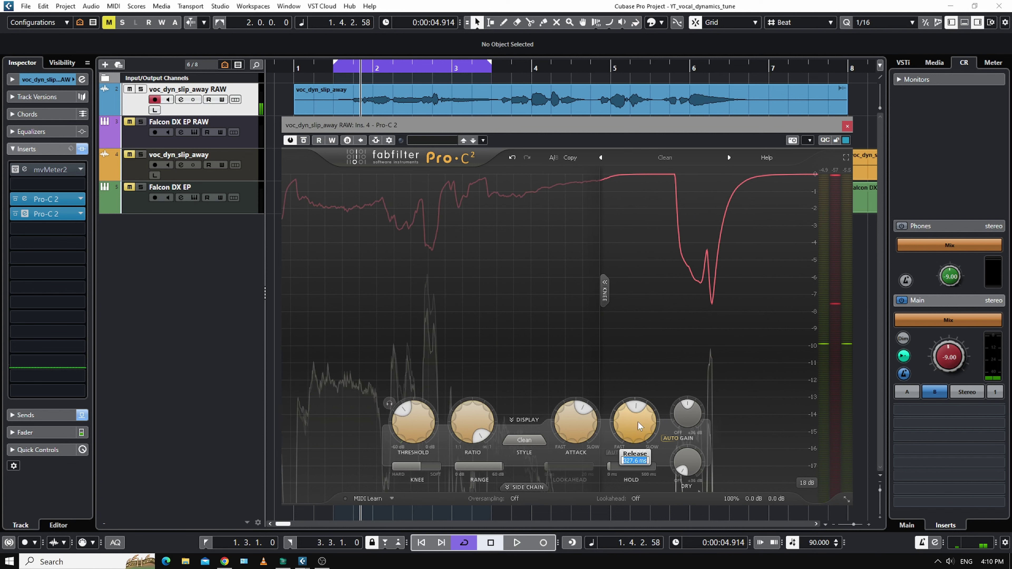
pyautogui.write('400')
pyautogui.press('Return')
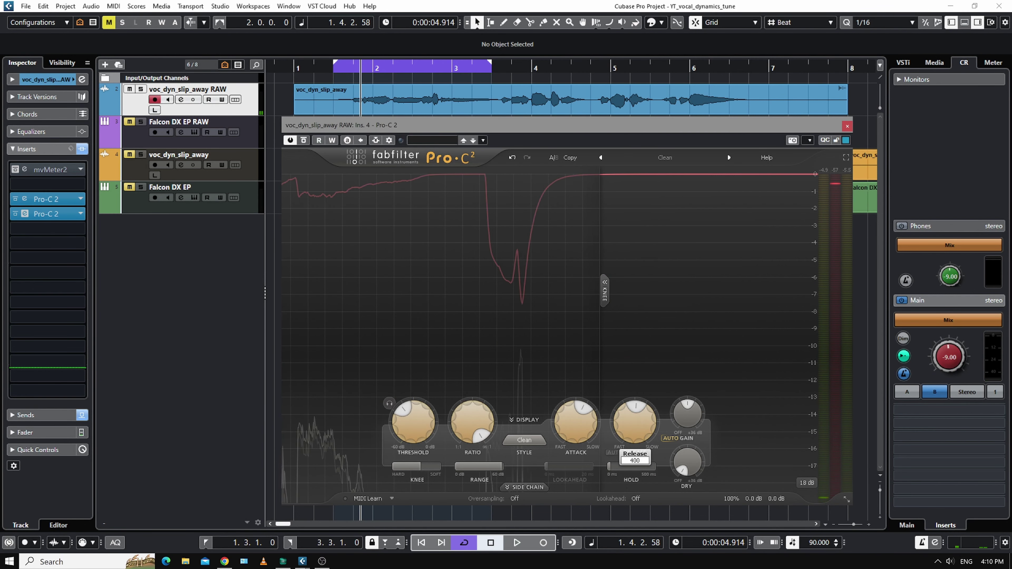
pyautogui.press('space')
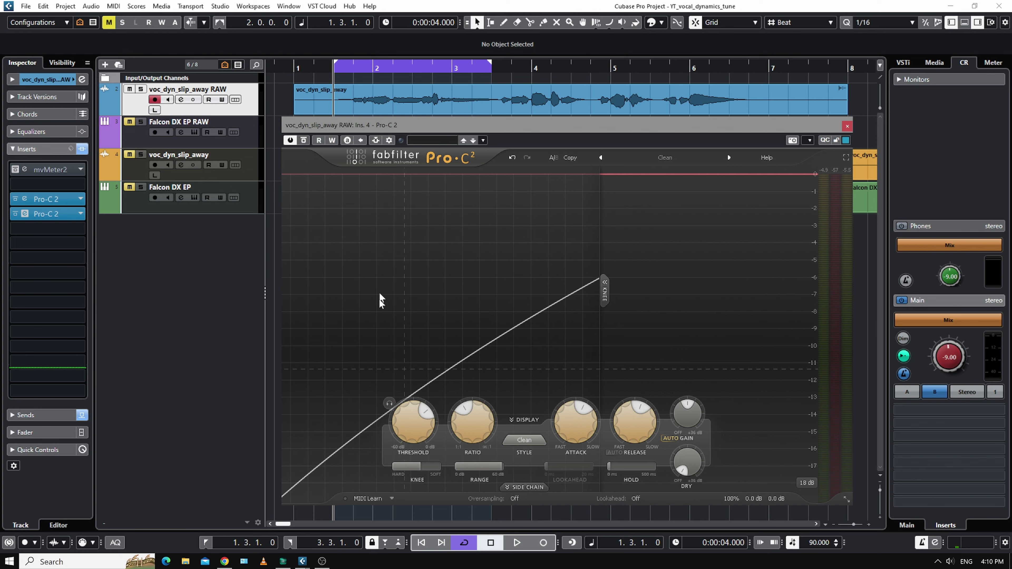
# - Lower the second compressor's threshold, extend the cycle range's end to 6.4.1, and play back the longer vocal loop
pyautogui.moveTo(409, 417); pyautogui.dragTo(415, 435)
pyautogui.click(564, 98)
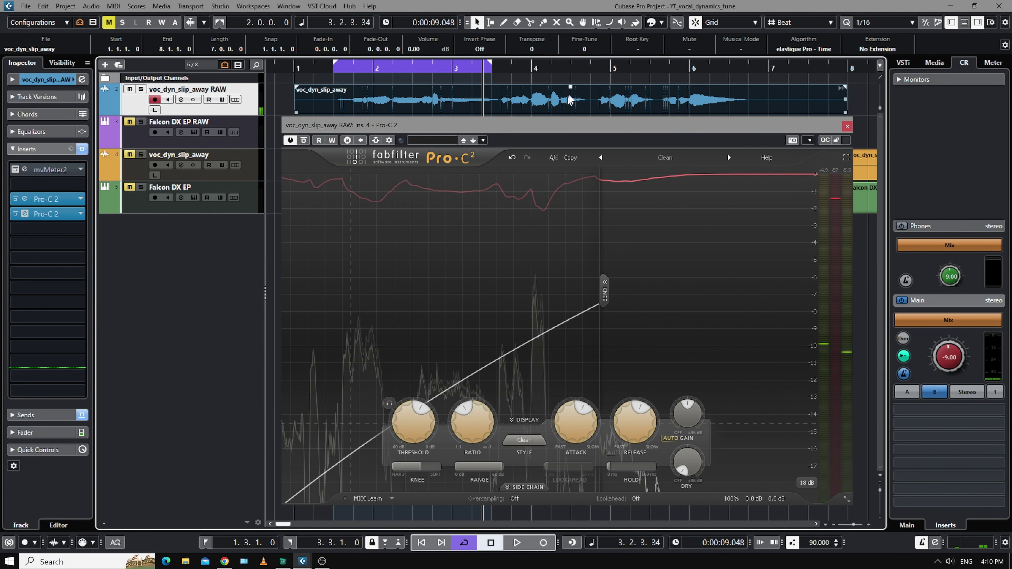
pyautogui.moveTo(491, 68); pyautogui.dragTo(746, 101)
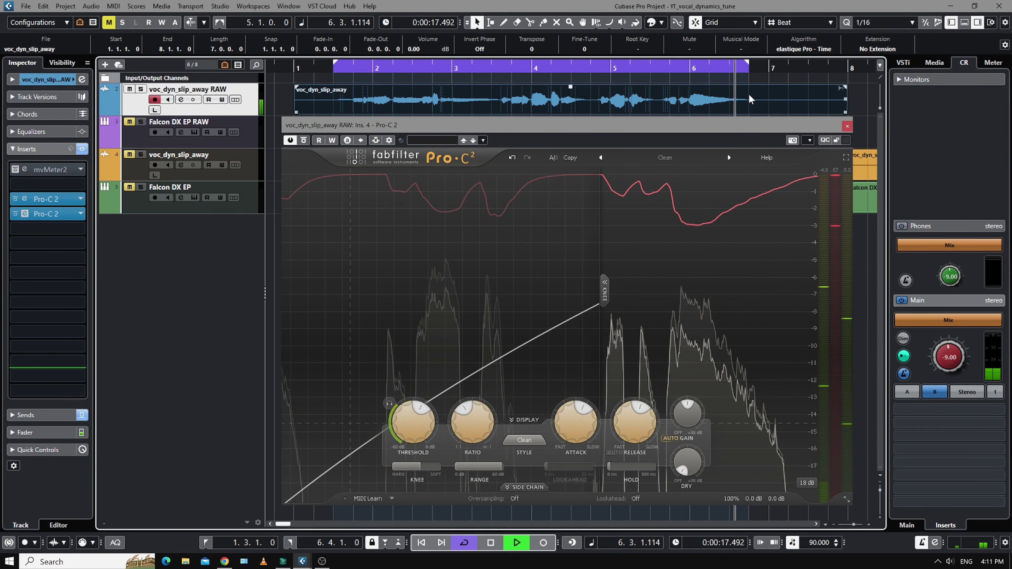
pyautogui.press('space')
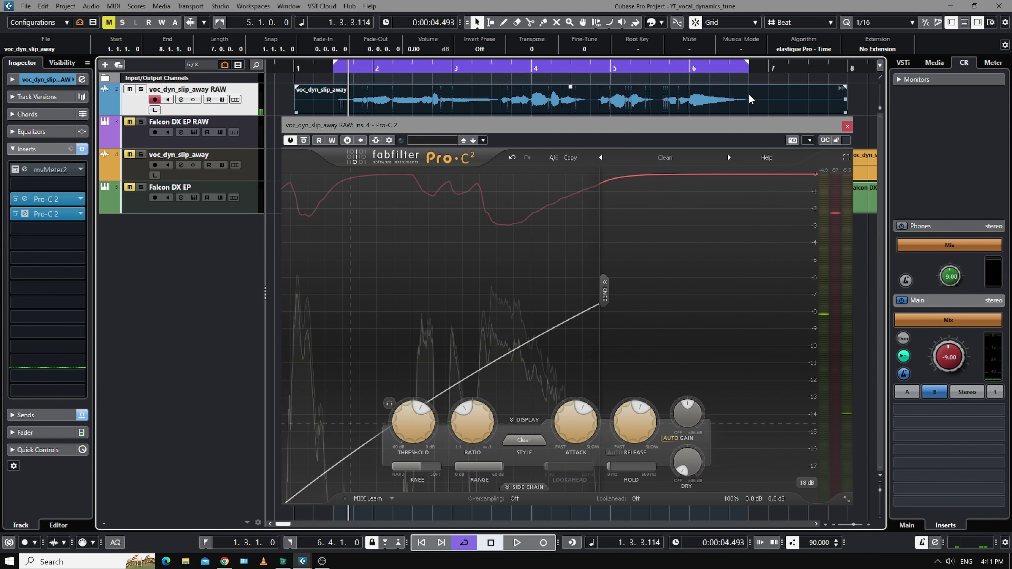
pyautogui.press('KP_1')
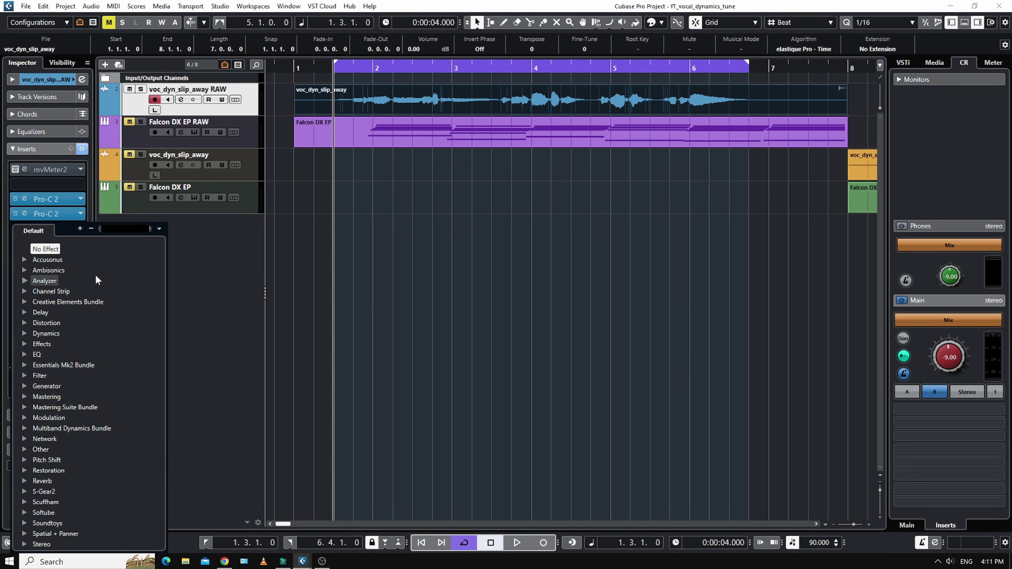
# - Add a FabFilter Pro-Q 3 equalizer after the second compressor on the raw vocal track and open its editor
pyautogui.write('pr')
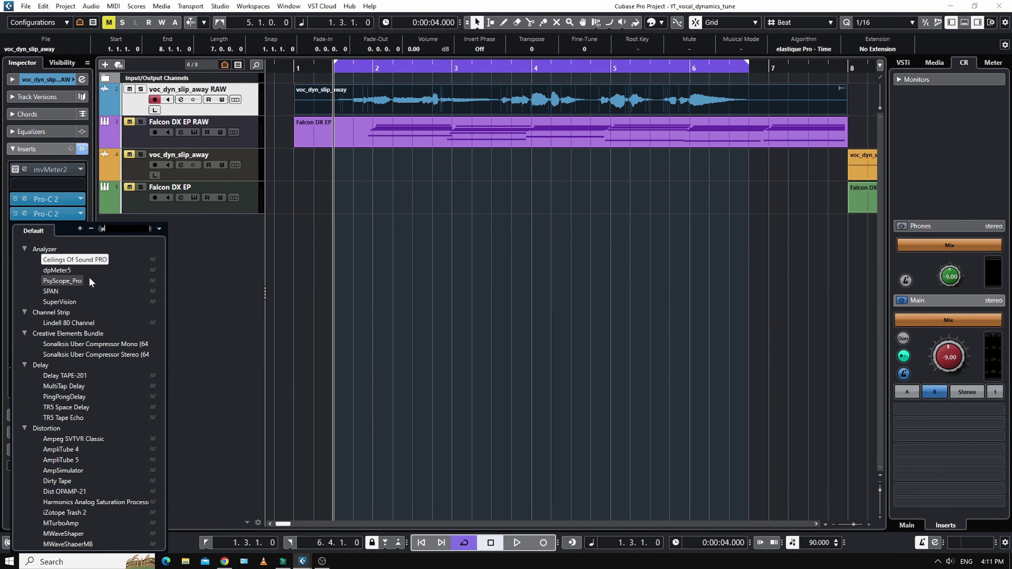
pyautogui.write('o')
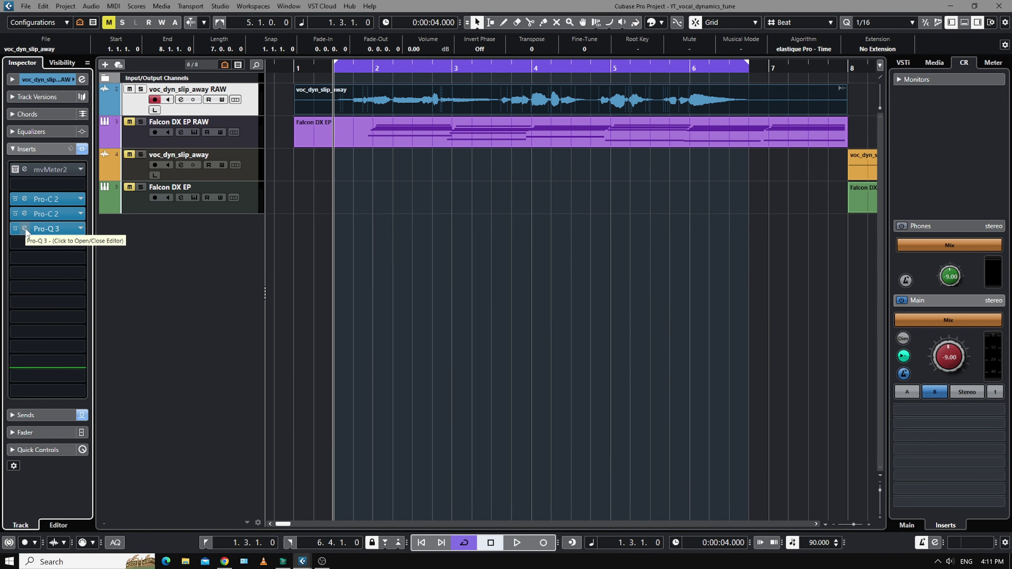
pyautogui.click(24, 229)
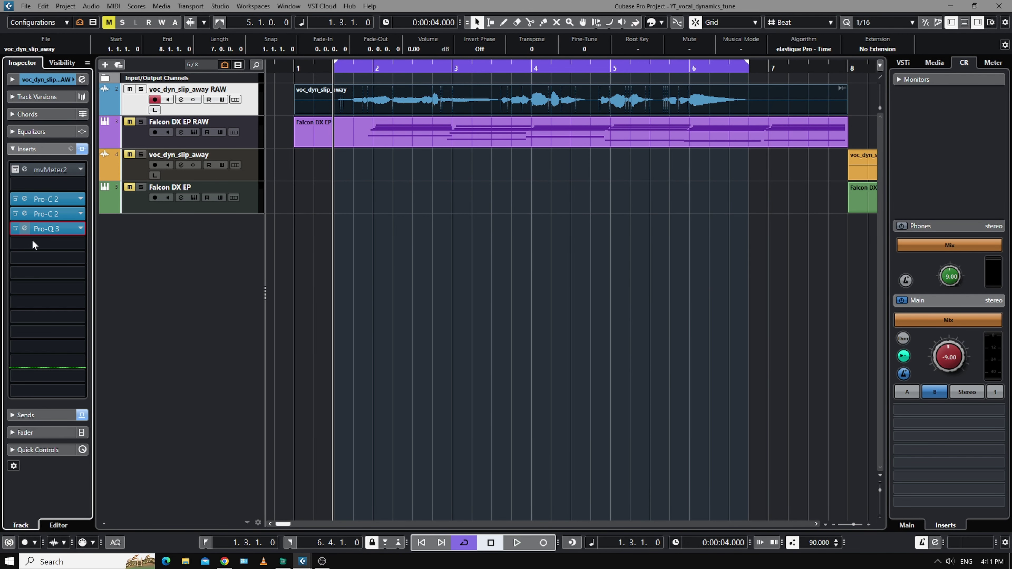
# - Add a bell band in Pro-Q 3 and, during playback, shape it into a cut of about 3 dB near 780 Hz
pyautogui.click(500, 221)
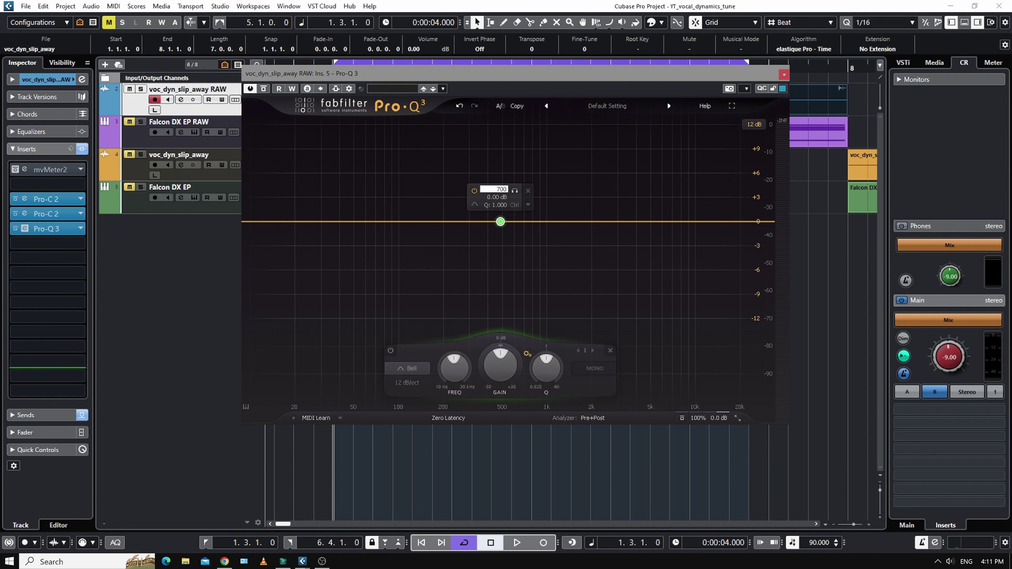
pyautogui.press('Return')
pyautogui.press('space')
pyautogui.moveTo(524, 221)
pyautogui.mouseDown()
pyautogui.moveTo(520, 182)
pyautogui.moveTo(567, 180)
pyautogui.moveTo(502, 192)
pyautogui.moveTo(557, 189)
pyautogui.moveTo(504, 199)
pyautogui.moveTo(511, 185)
pyautogui.moveTo(533, 181)
pyautogui.moveTo(531, 239)
pyautogui.moveTo(529, 204)
pyautogui.mouseUp()
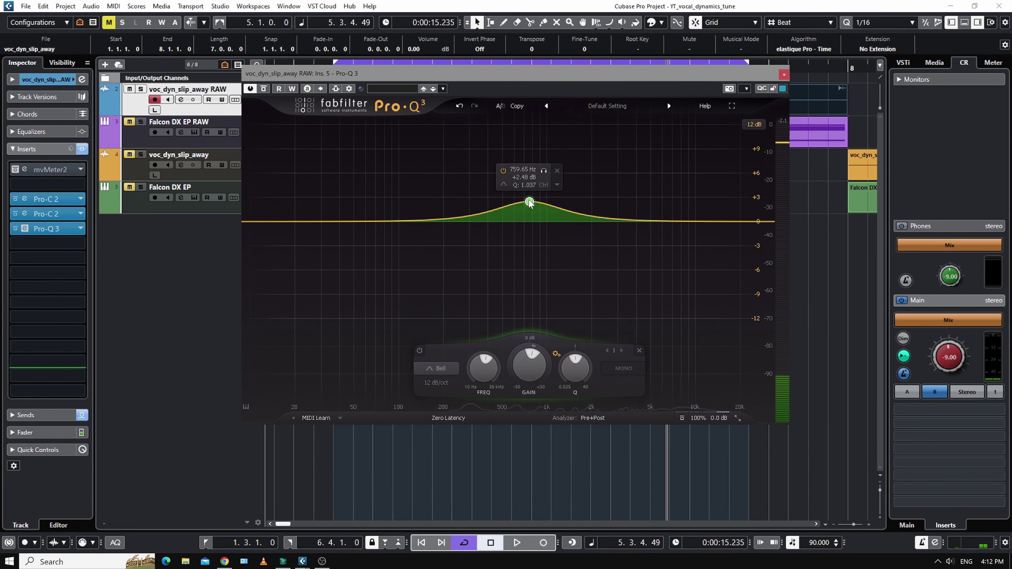
pyautogui.press('KP_0')
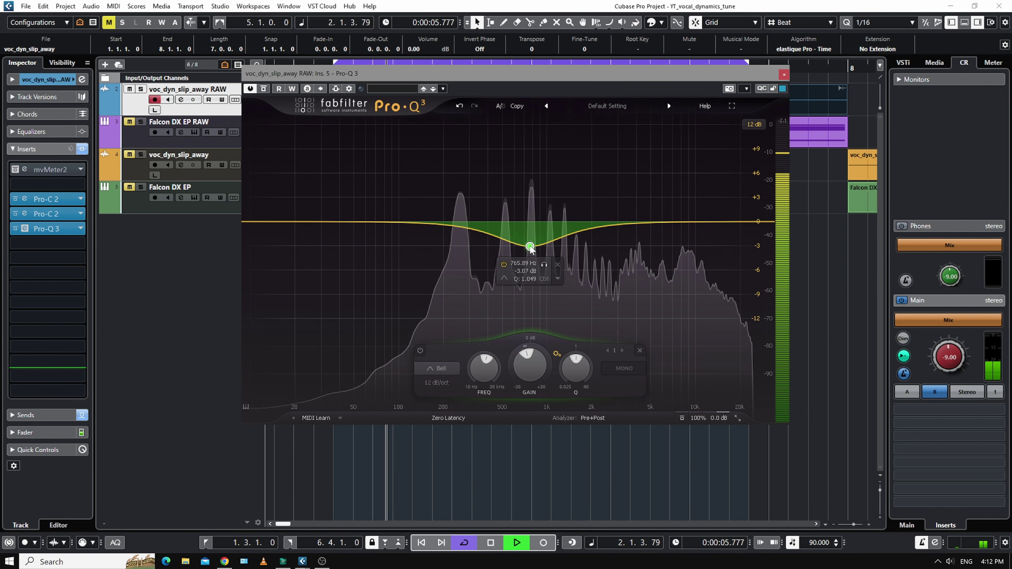
pyautogui.moveTo(527, 226); pyautogui.dragTo(533, 246)
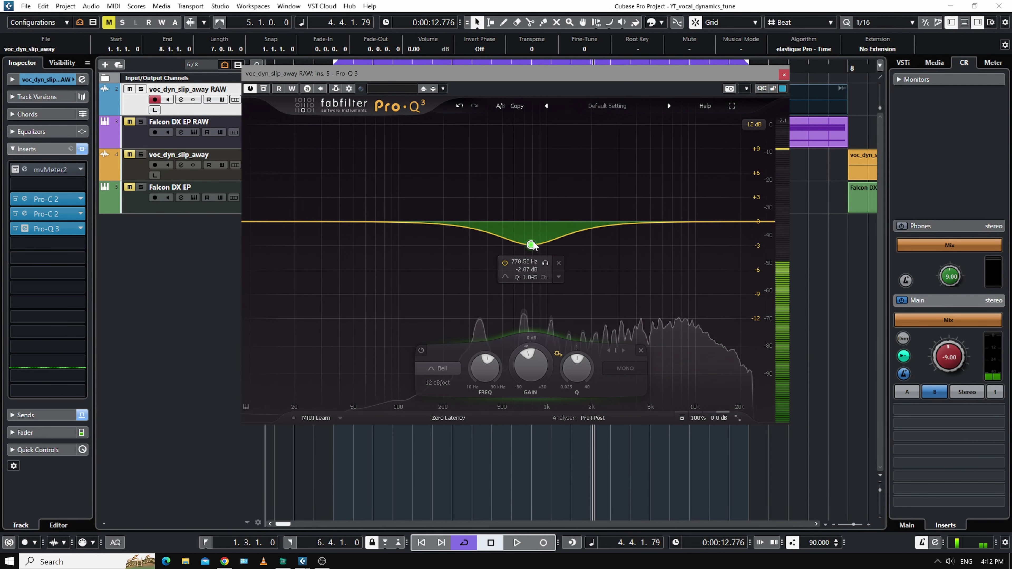
# - Add a high-shelf band near 18 kHz, boost it, and widen it to a Q of about 0.24
pyautogui.click(732, 221)
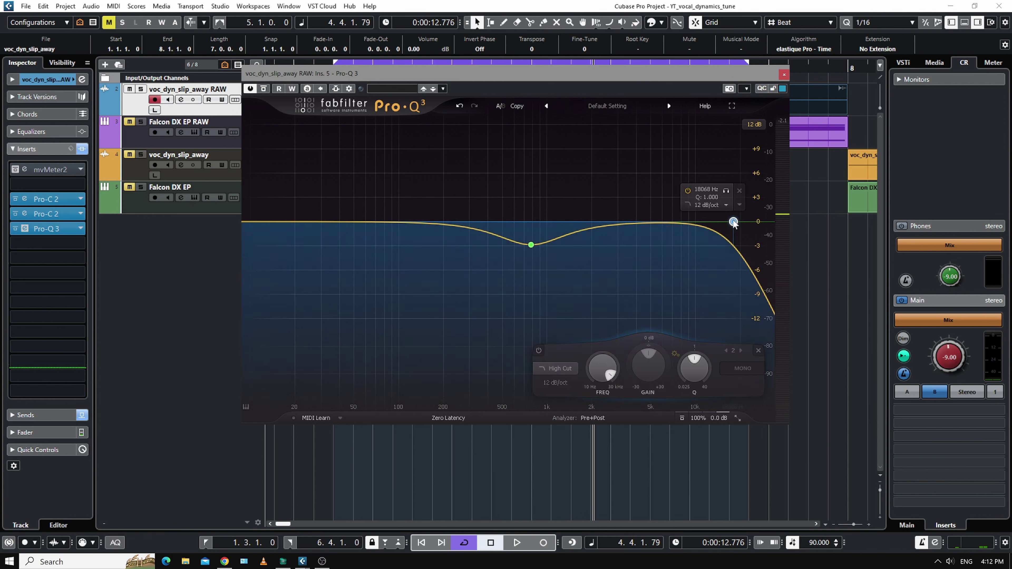
pyautogui.click(688, 205)
pyautogui.click(724, 216)
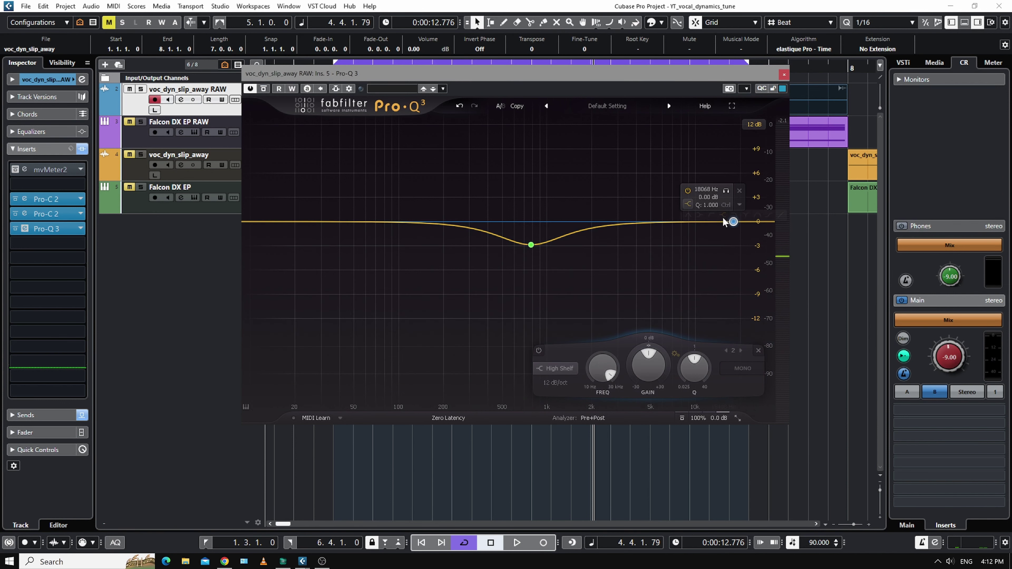
pyautogui.moveTo(734, 222); pyautogui.dragTo(737, 189)
pyautogui.moveTo(694, 367); pyautogui.dragTo(696, 398)
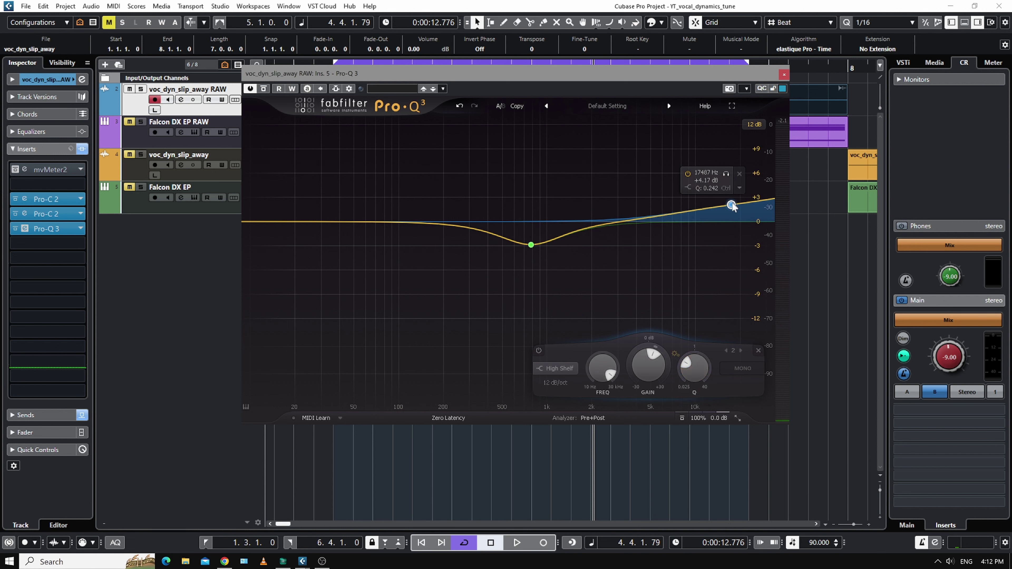
# - Sweep the high shelf's gain by ear during playback and settle on a moderate boost
pyautogui.moveTo(731, 222); pyautogui.dragTo(732, 241)
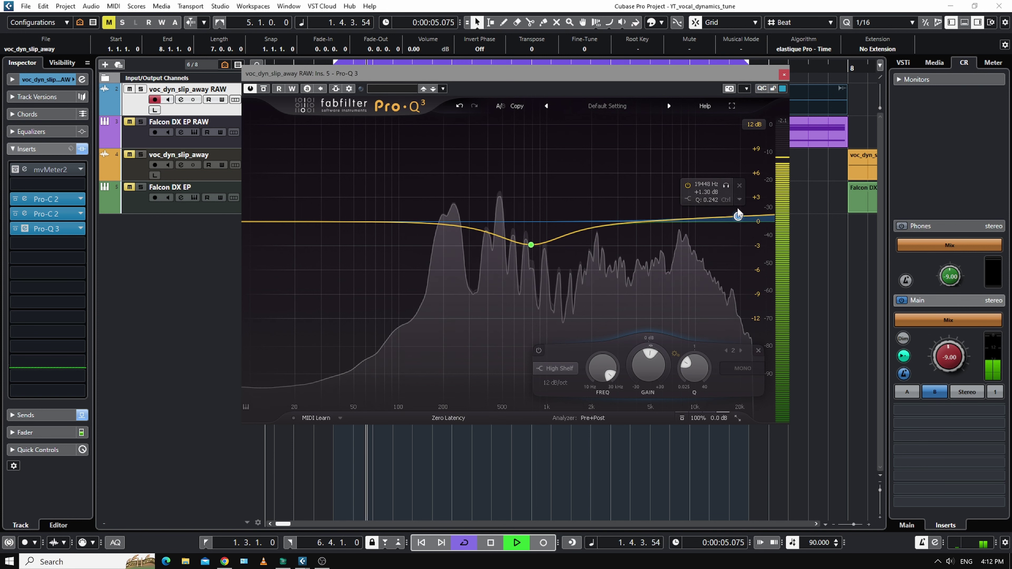
pyautogui.moveTo(730, 221); pyautogui.dragTo(729, 196)
pyautogui.moveTo(722, 157); pyautogui.dragTo(732, 176)
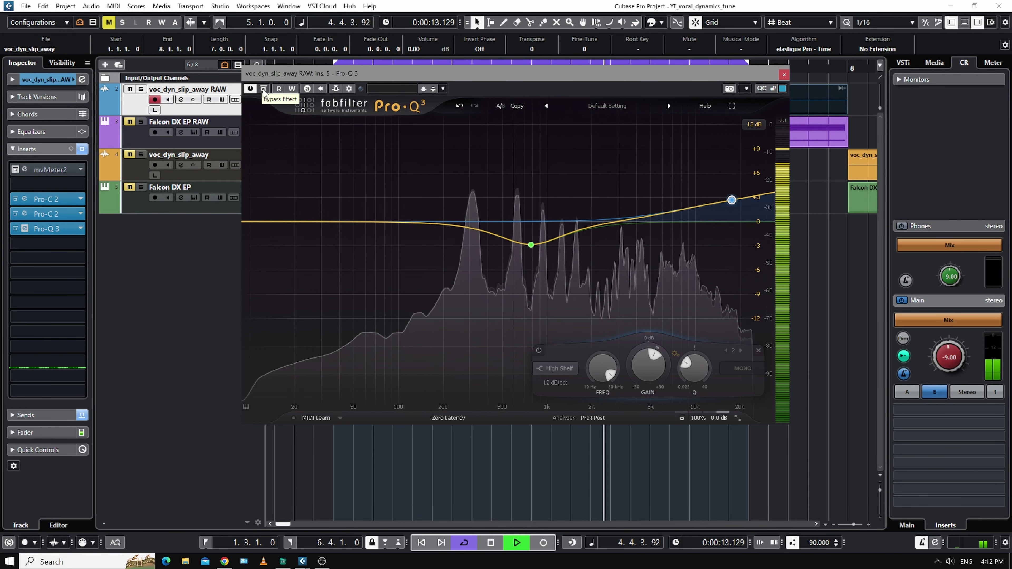
# - Compare the vocal with the equalizer bypassed and active, and close the Pro-Q 3 editor
pyautogui.click(263, 89)
pyautogui.click(264, 89)
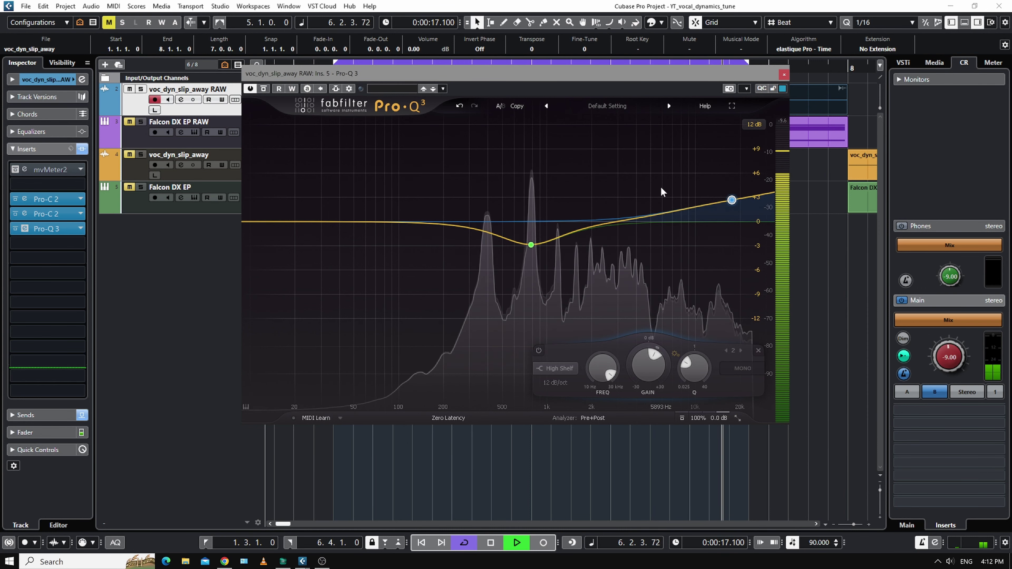
pyautogui.click(783, 75)
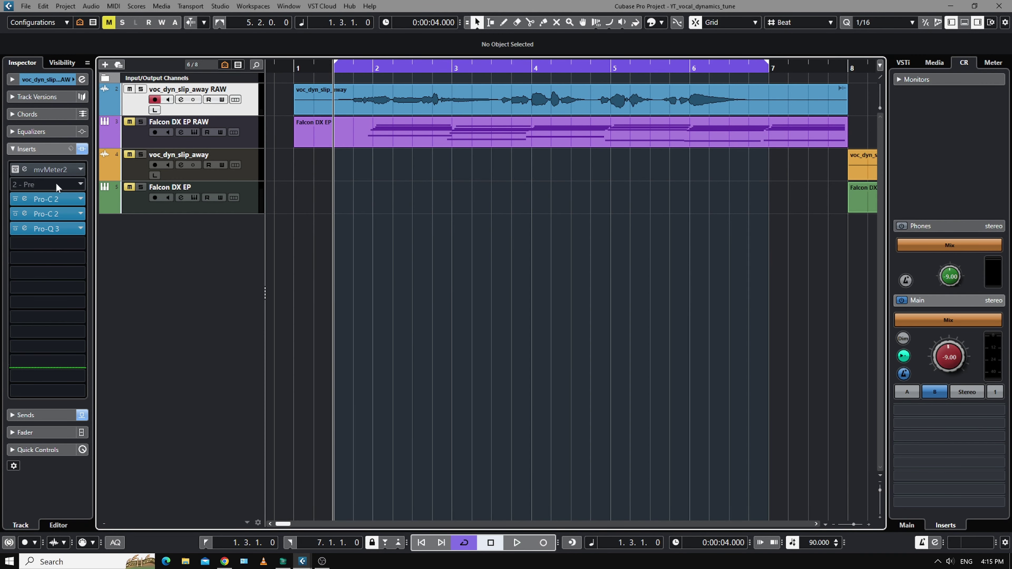
# - Copy the second compressor to the insert slot after Pro-Q 3 and load the Clean preset in the copy
pyautogui.moveTo(42, 215); pyautogui.dragTo(51, 242)
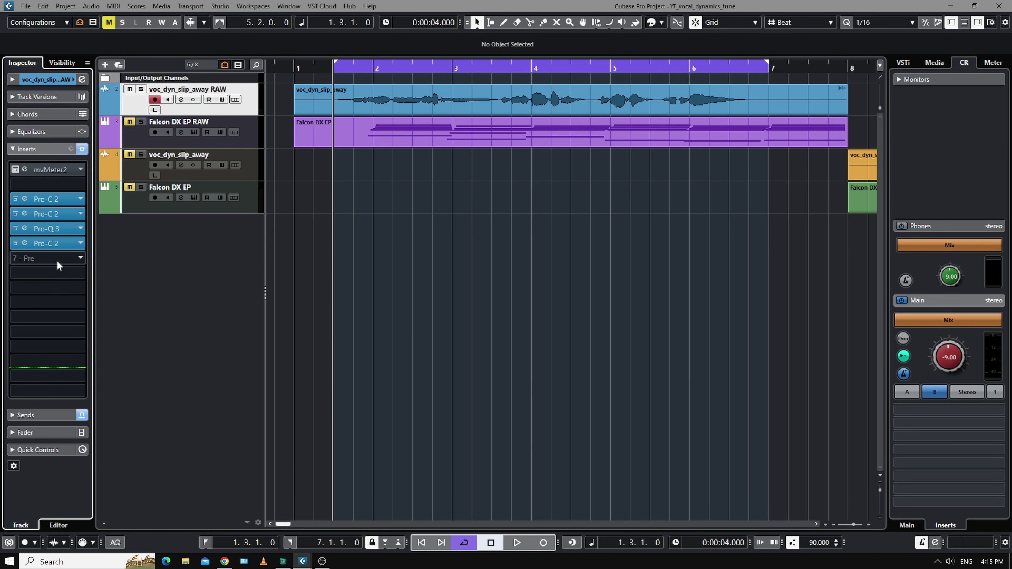
pyautogui.click(24, 243)
pyautogui.click(598, 123)
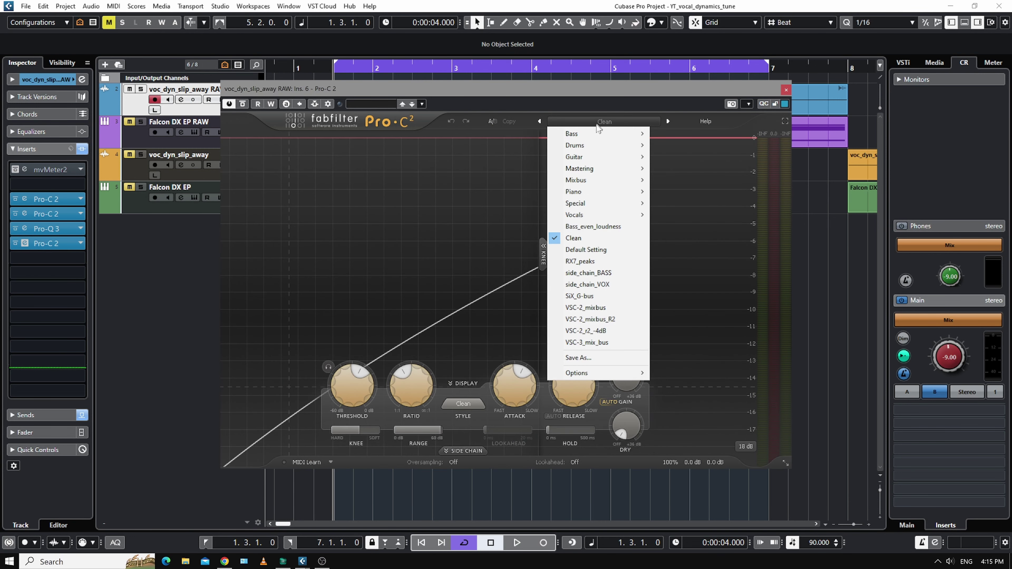
pyautogui.click(586, 228)
pyautogui.moveTo(598, 124); pyautogui.dragTo(657, 127)
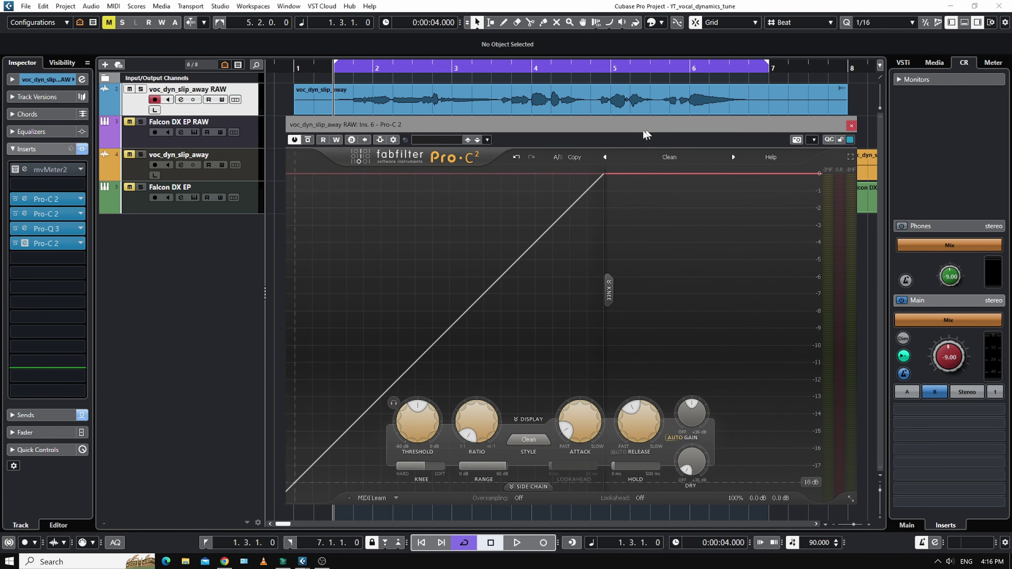
# - Set the third compressor to the Classic style with a fully hard knee and auto gain off
pyautogui.moveTo(426, 468)
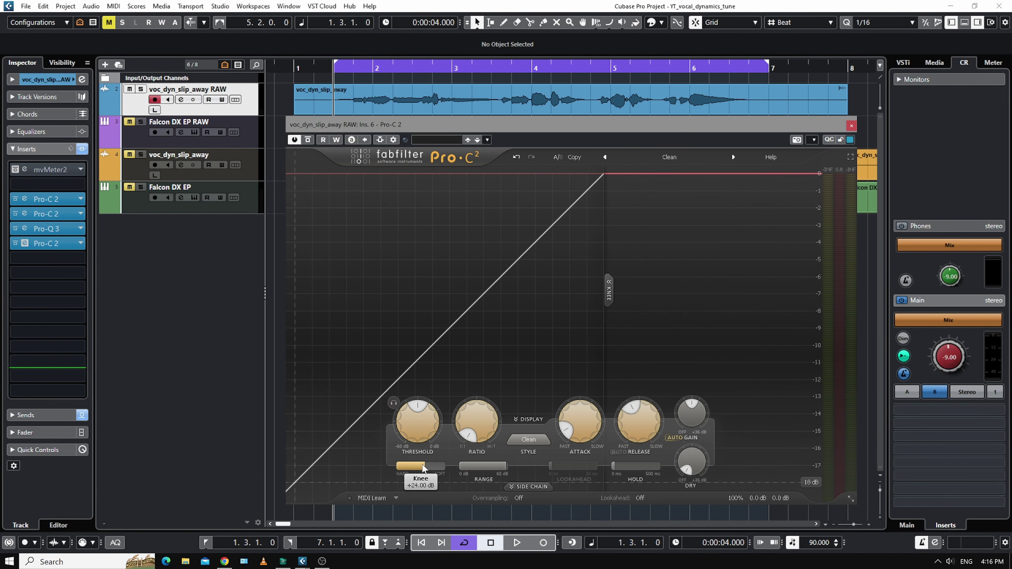
pyautogui.click(535, 440)
pyautogui.click(535, 465)
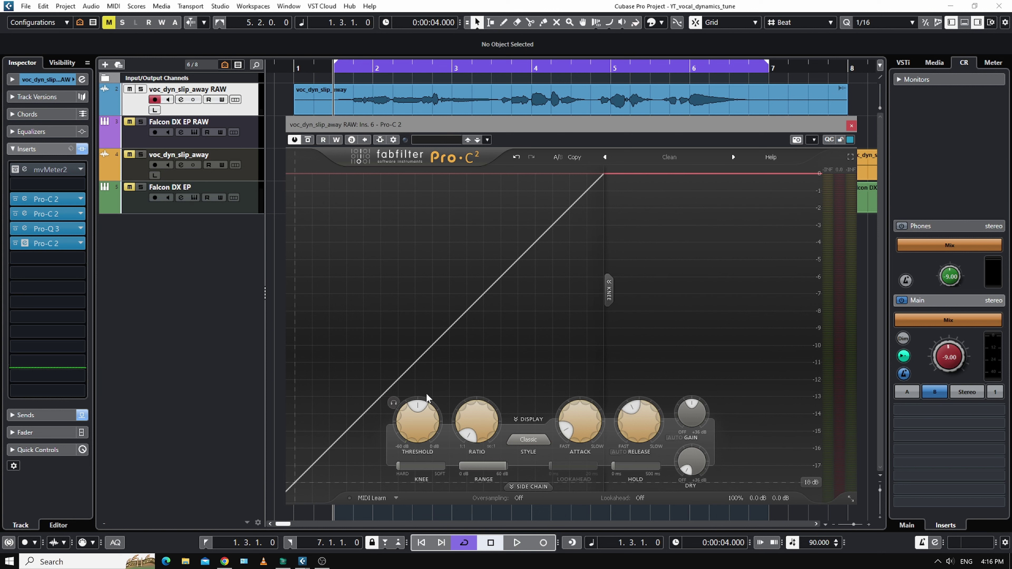
# - Raise the third compressor's ratio close to its maximum, slow its attack slightly, and set its release to 50 ms
pyautogui.moveTo(471, 427)
pyautogui.moveTo(478, 435); pyautogui.dragTo(452, 297)
pyautogui.moveTo(572, 426)
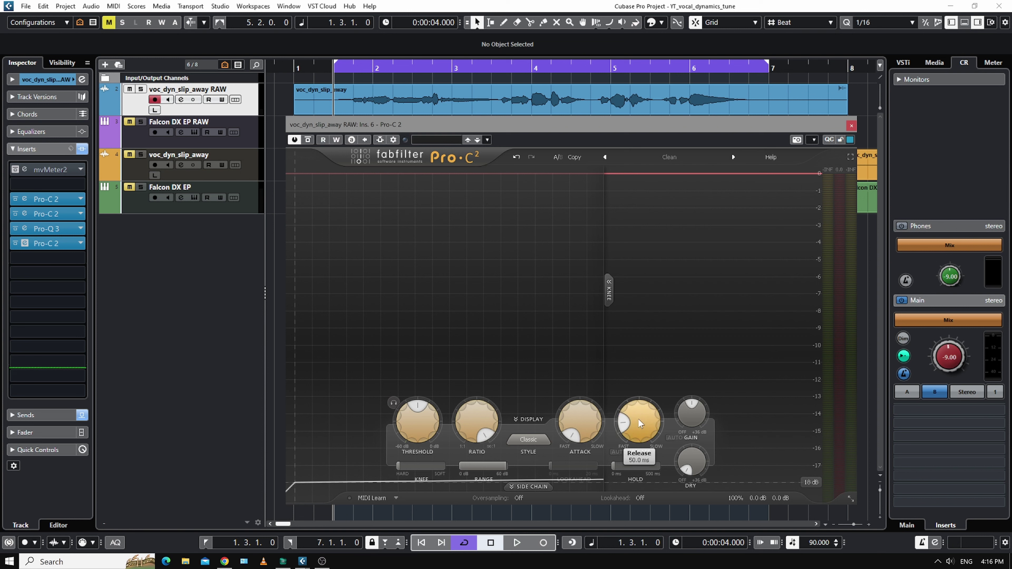
# - Raise the third compressor's threshold to 0 dB, and gradually lower it to about -18 dB while auditioning the vocal
pyautogui.moveTo(427, 421)
pyautogui.moveTo(419, 421); pyautogui.dragTo(409, 394)
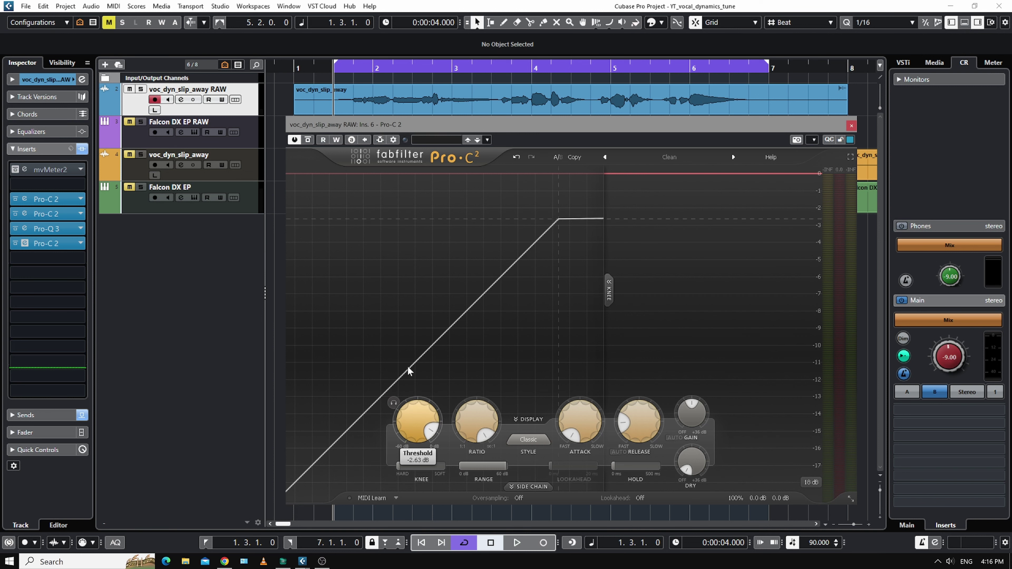
pyautogui.moveTo(687, 458)
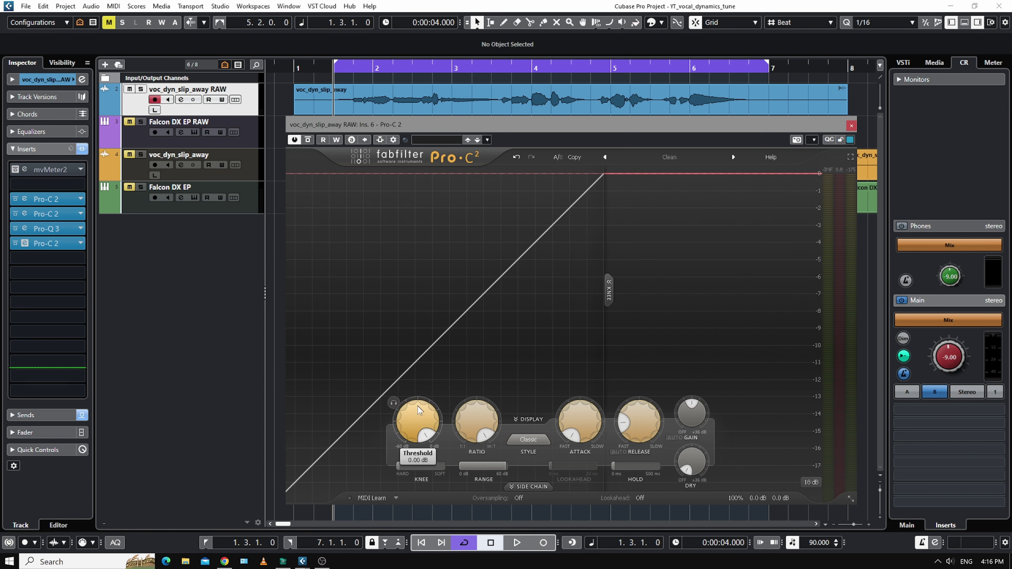
pyautogui.moveTo(421, 419); pyautogui.dragTo(437, 510)
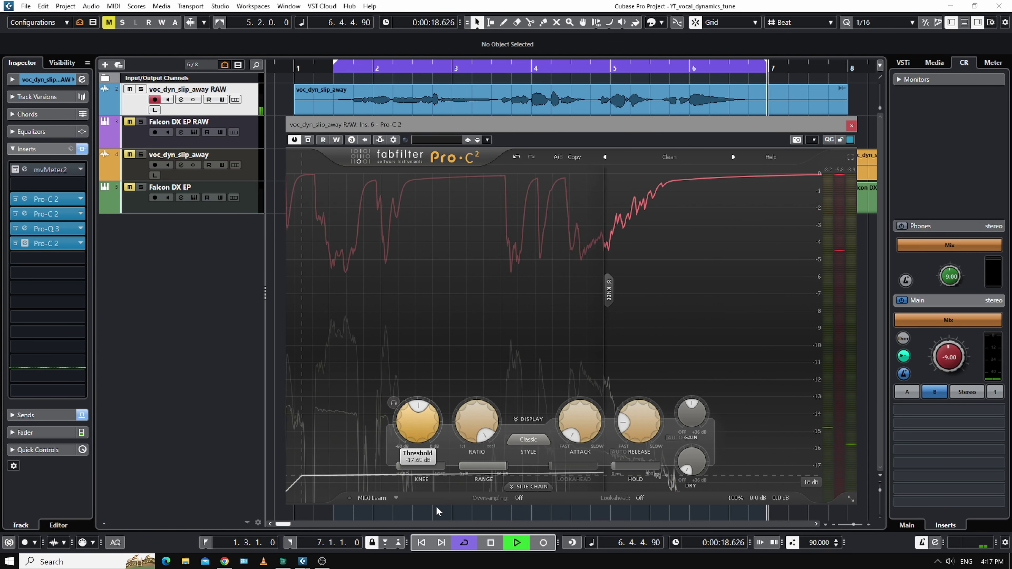
pyautogui.moveTo(437, 509); pyautogui.dragTo(437, 514)
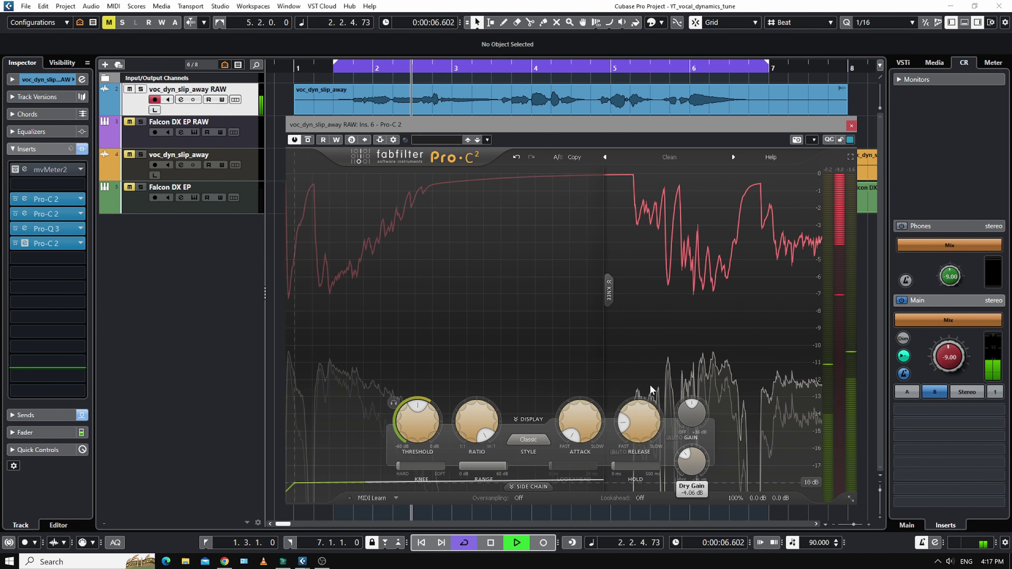
# - Bypass and re-enable the third compressor during playback to compare the vocal with and without it
pyautogui.click(308, 140)
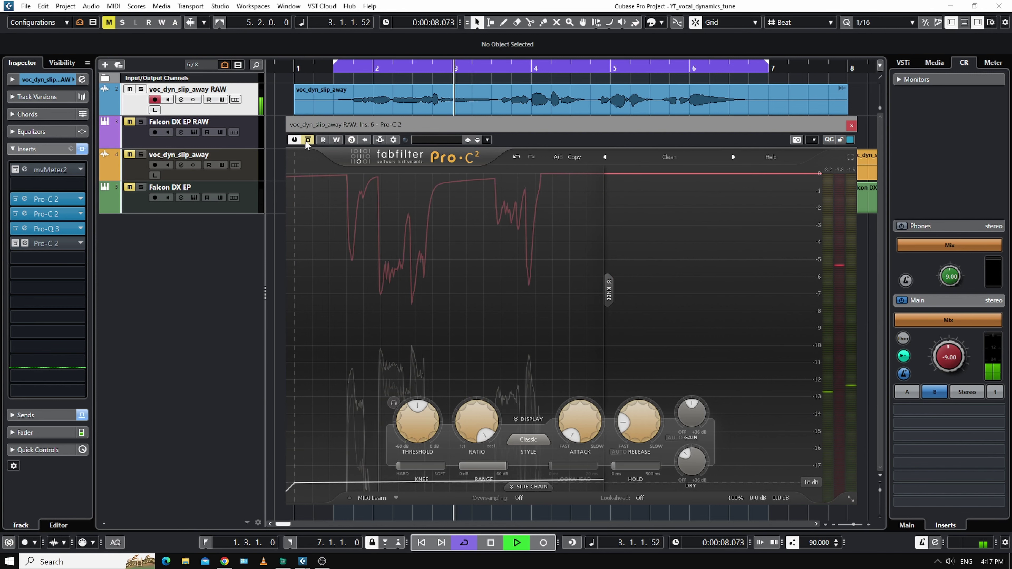
pyautogui.click(308, 139)
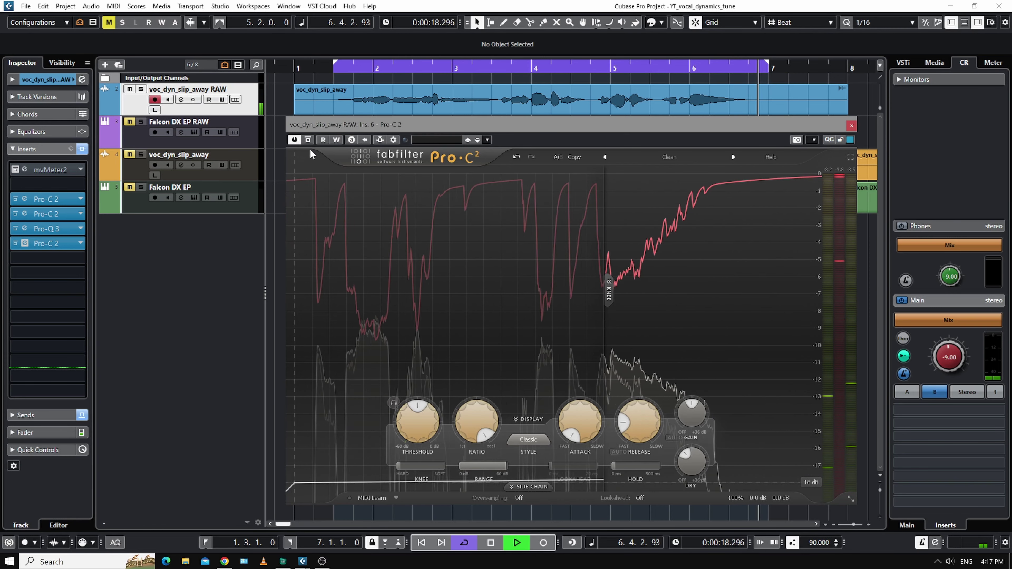
pyautogui.press('space')
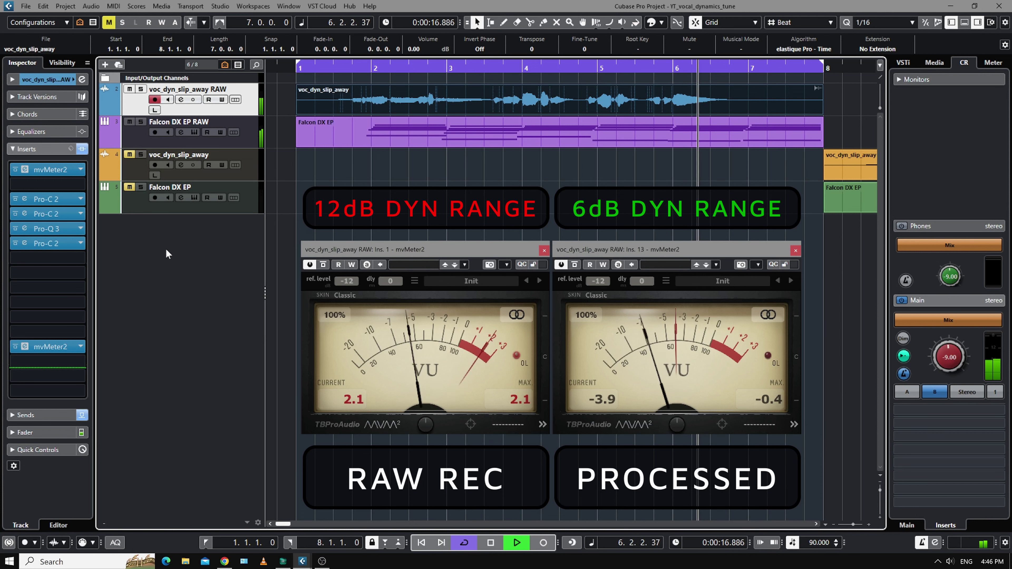
# - Fine-tune the vocal's Pro-Q 3 with a high-frequency boost and a bell cut of about 3.2 dB near 735 Hz
pyautogui.click(24, 229)
pyautogui.moveTo(732, 201); pyautogui.dragTo(682, 163)
pyautogui.moveTo(531, 245)
pyautogui.mouseDown()
pyautogui.moveTo(542, 240)
pyautogui.moveTo(533, 264)
pyautogui.moveTo(524, 162)
pyautogui.moveTo(527, 248)
pyautogui.mouseUp()
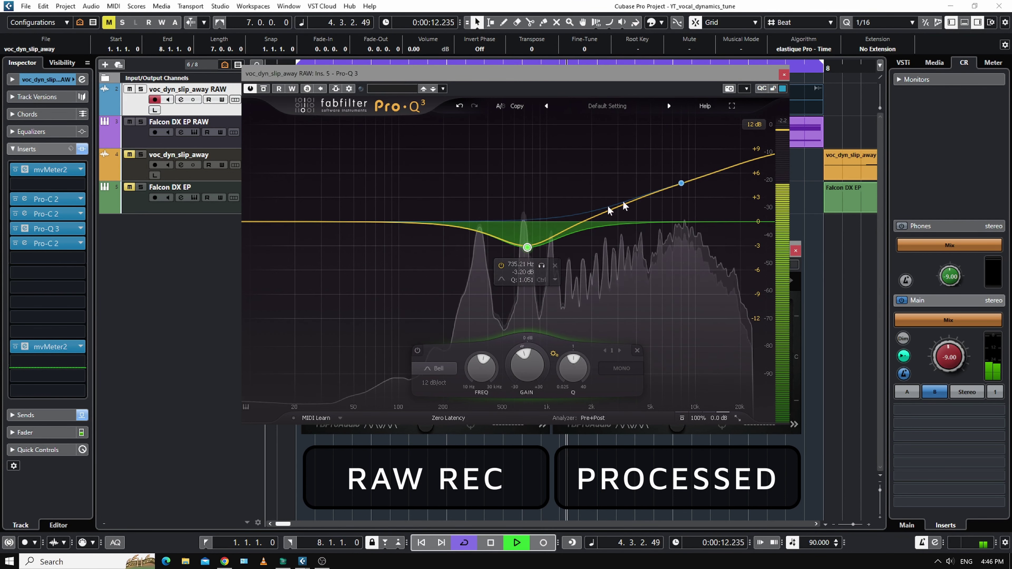
pyautogui.moveTo(681, 183); pyautogui.dragTo(683, 186)
pyautogui.click(784, 74)
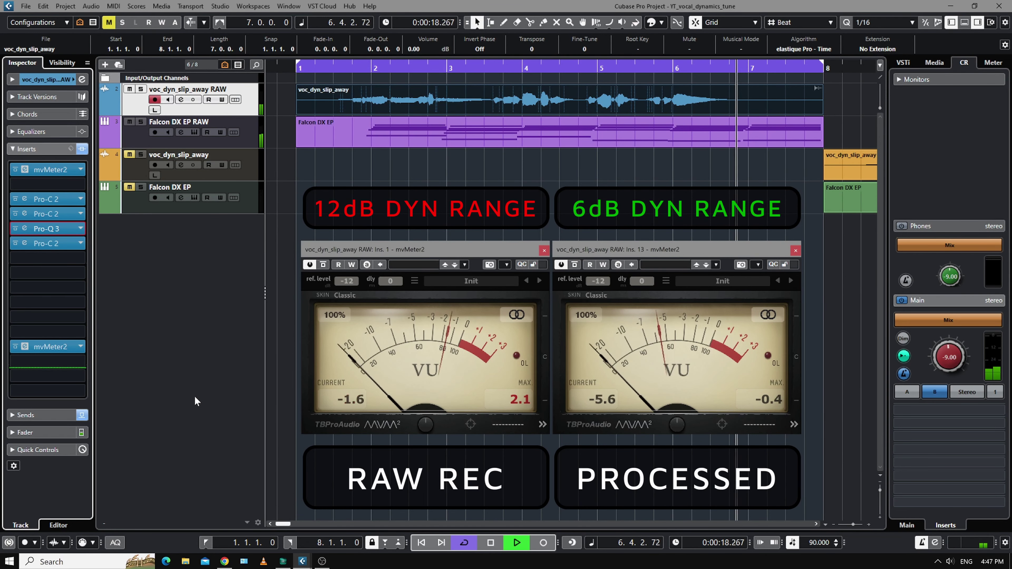
# - Bypass all inserts on the raw vocal track to audition the unprocessed recording with the electric piano
pyautogui.click(83, 150)
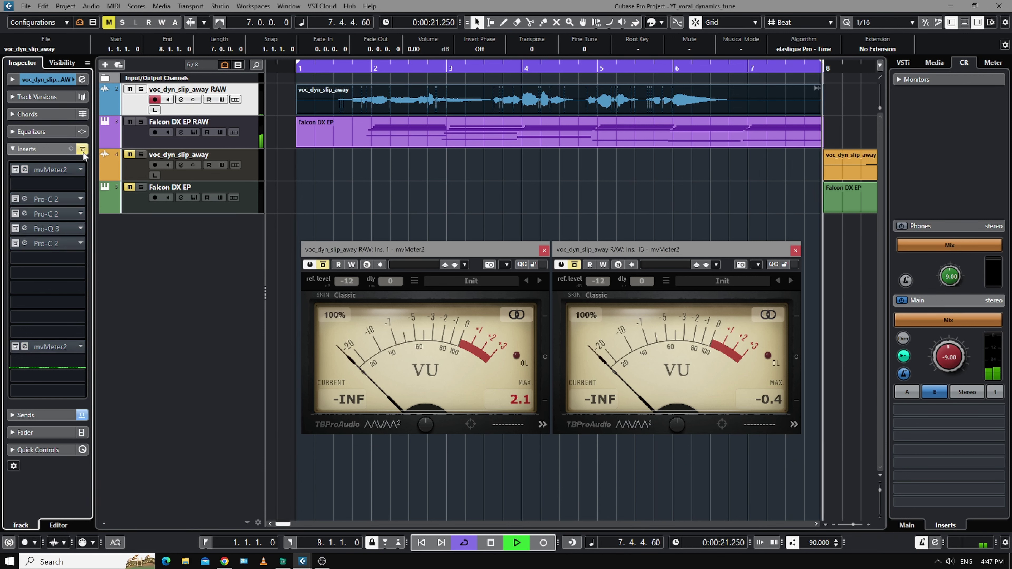